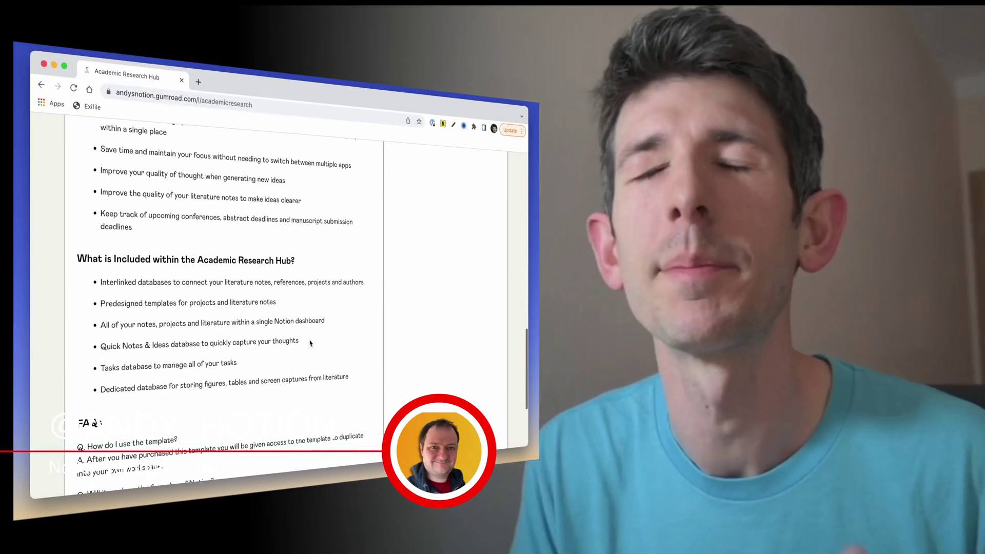
# Step: Scroll through the Academic Research Hub dashboard to review its sections
pyautogui.scroll(5, 497, 315)
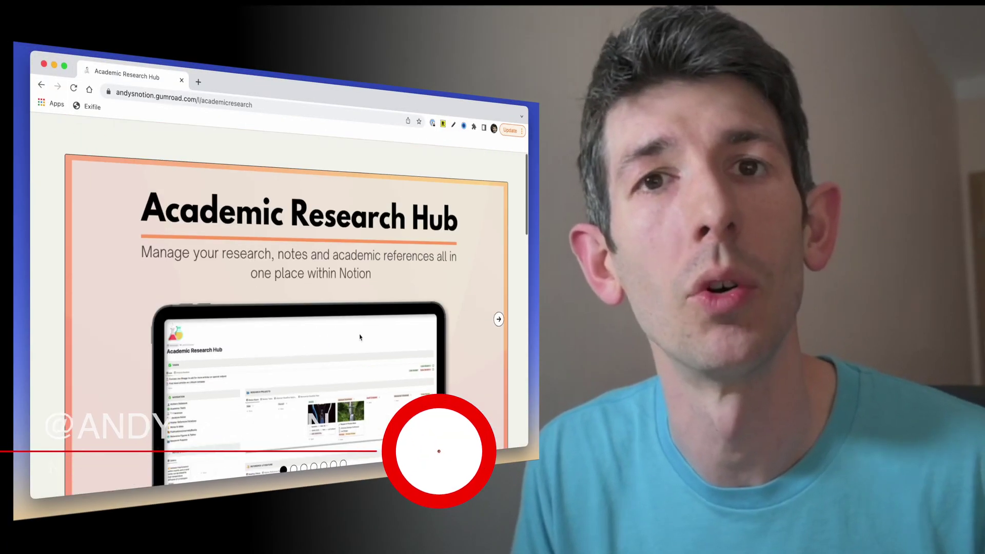
pyautogui.scroll(-5, 499, 321)
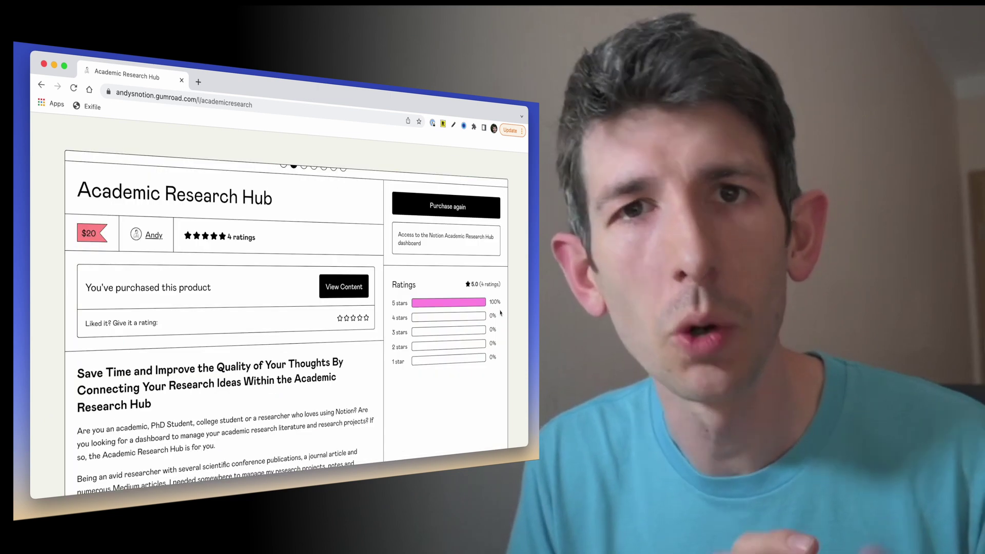
pyautogui.scroll(5, 329, 216)
pyautogui.scroll(-2, 330, 217)
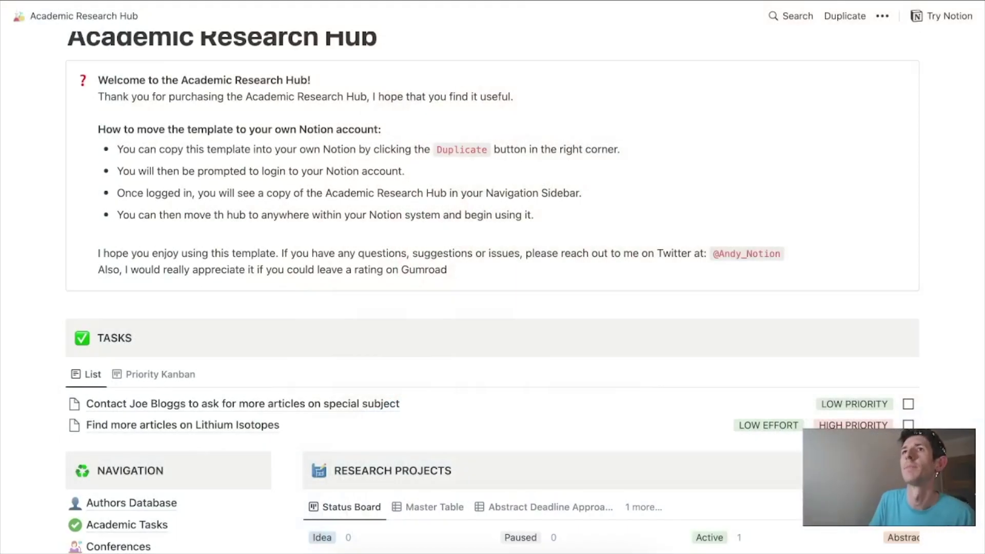
pyautogui.scroll(4, 856, 211)
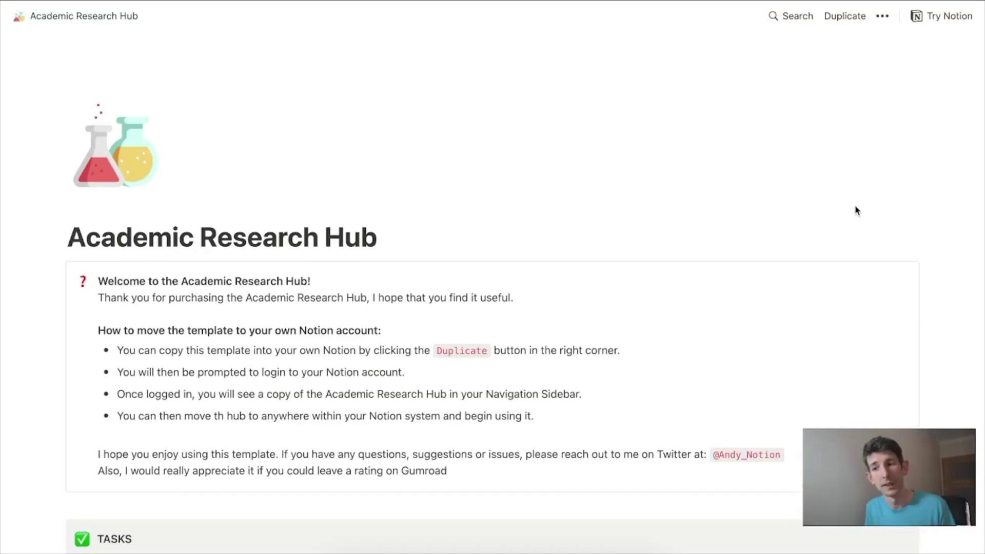
pyautogui.scroll(-3, 855, 211)
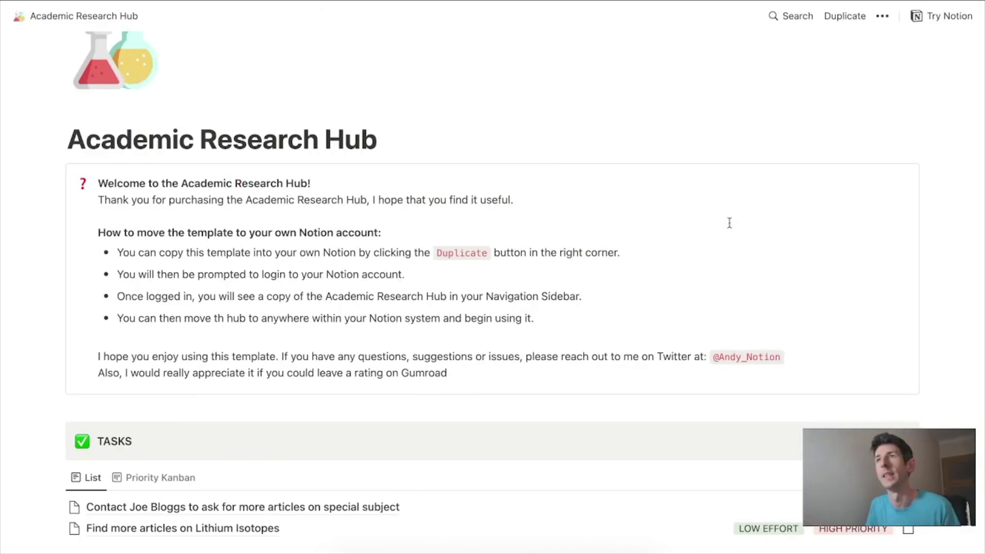
pyautogui.scroll(1, 655, 190)
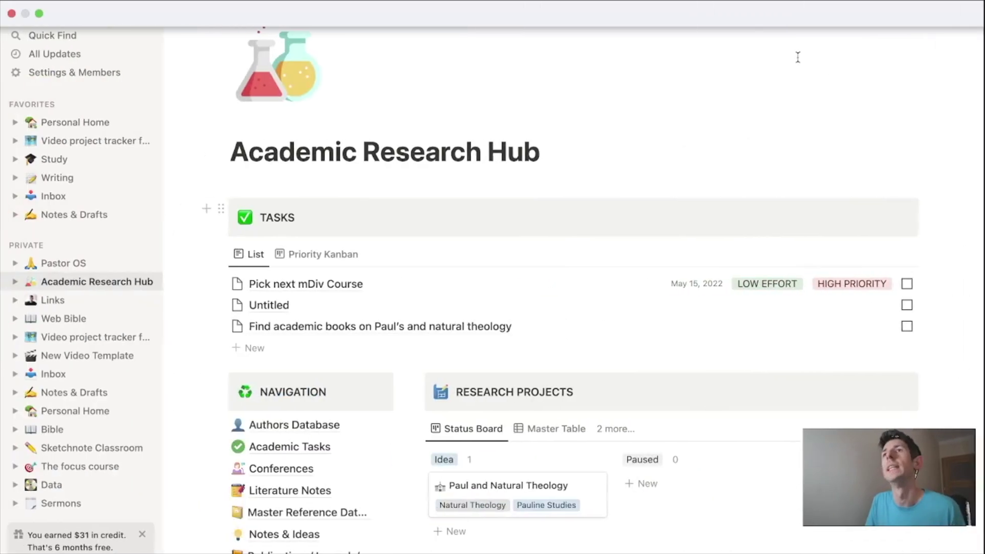
pyautogui.scroll(-3, 181, 164)
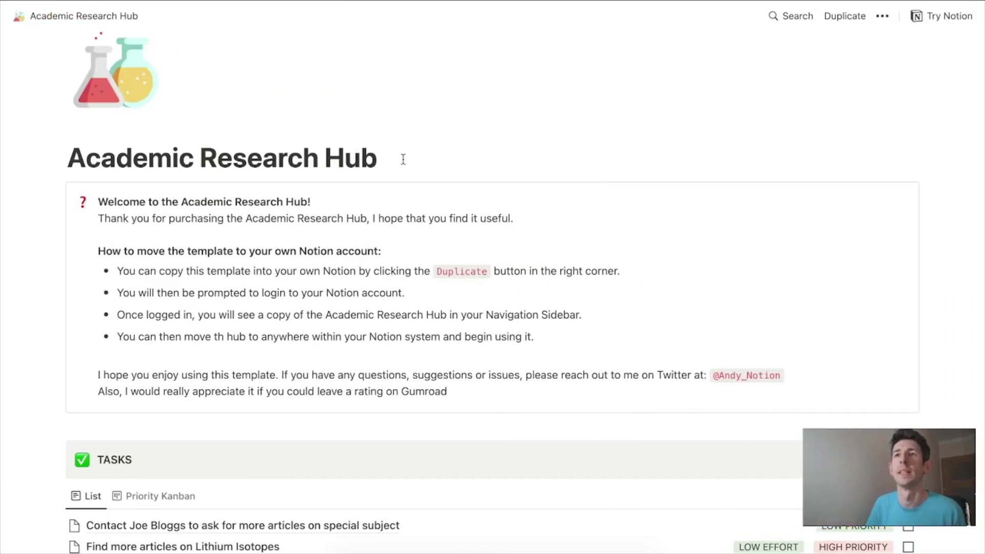
pyautogui.scroll(-2, 403, 159)
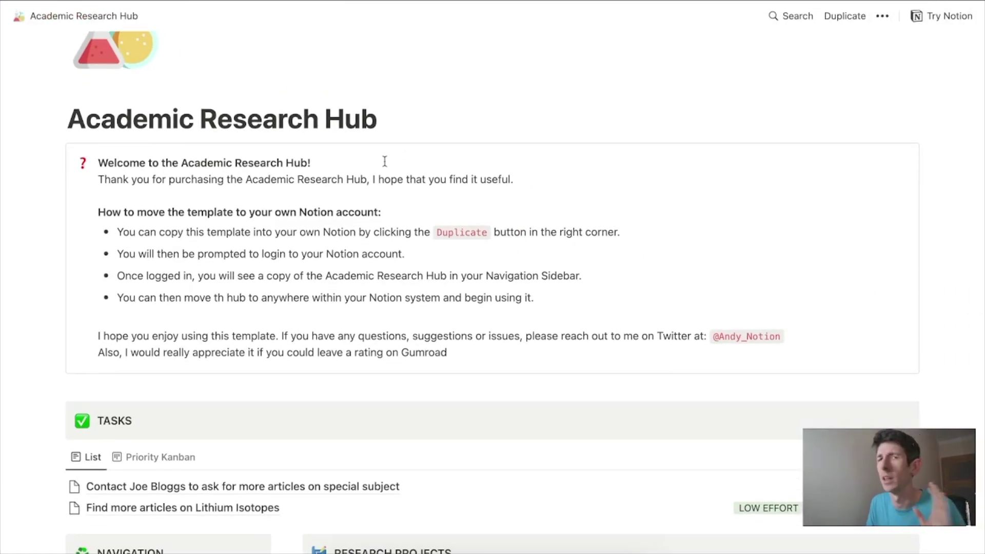
pyautogui.scroll(-2, 354, 172)
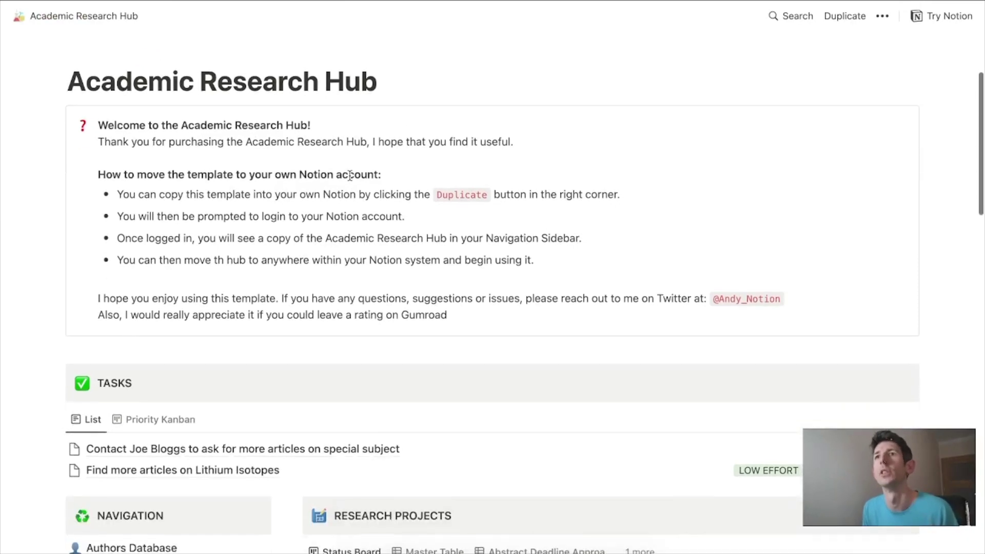
pyautogui.scroll(1, 344, 179)
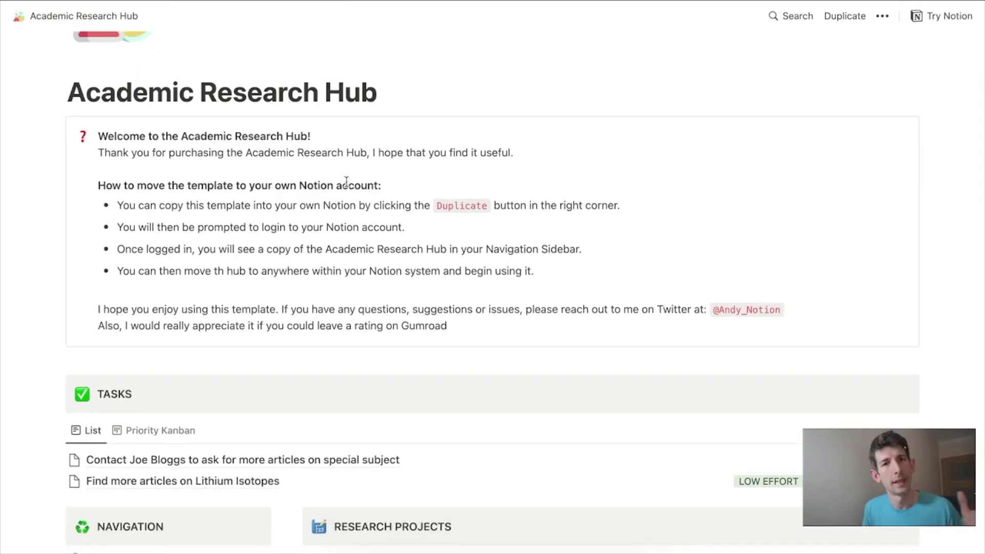
pyautogui.scroll(-4, 354, 183)
pyautogui.scroll(-4, 319, 190)
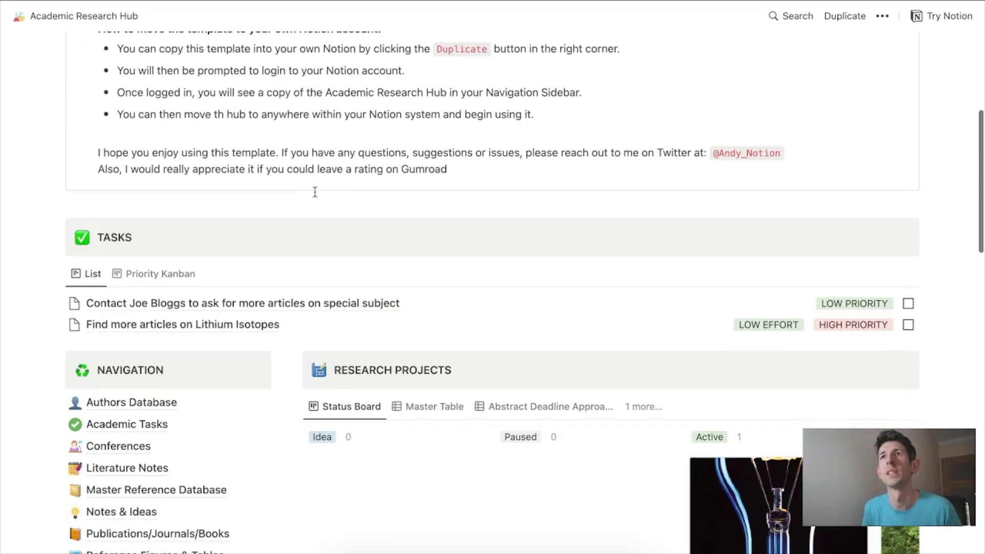
pyautogui.scroll(-3, 299, 193)
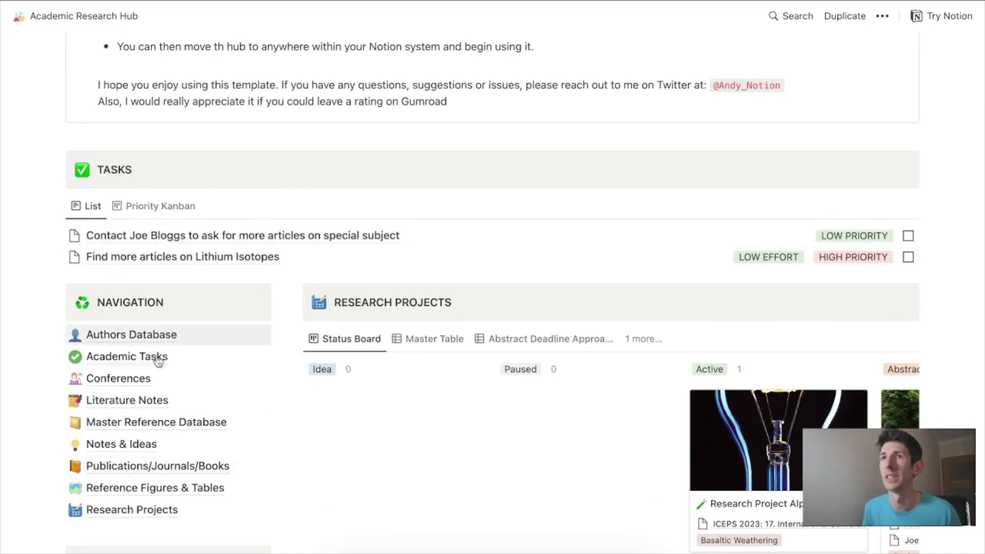
pyautogui.scroll(-5, 315, 378)
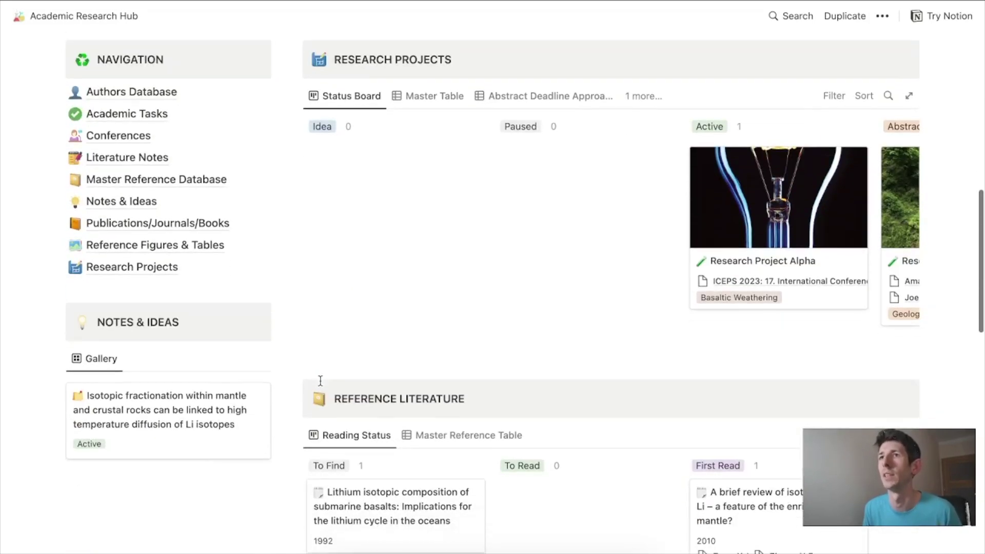
pyautogui.scroll(-2, 315, 373)
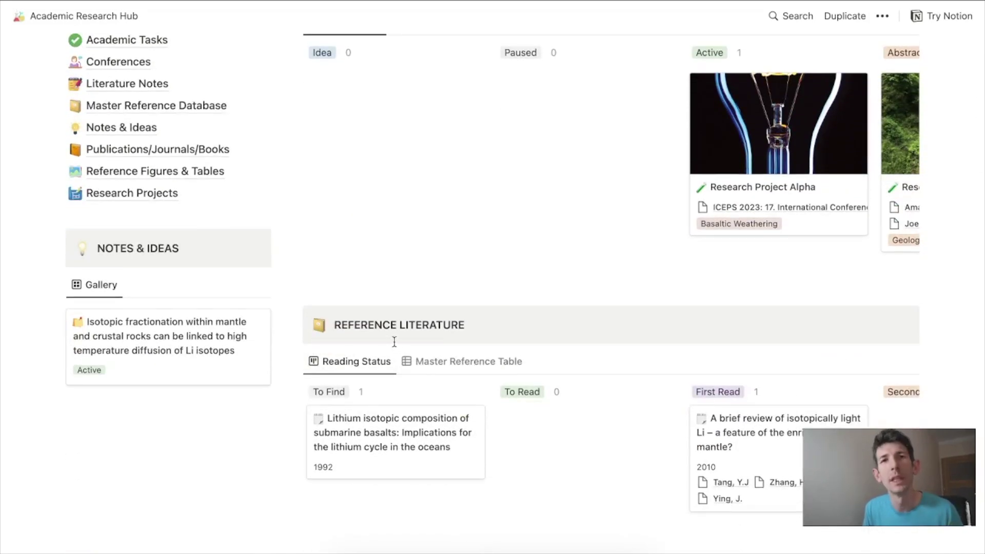
pyautogui.scroll(-7, 394, 342)
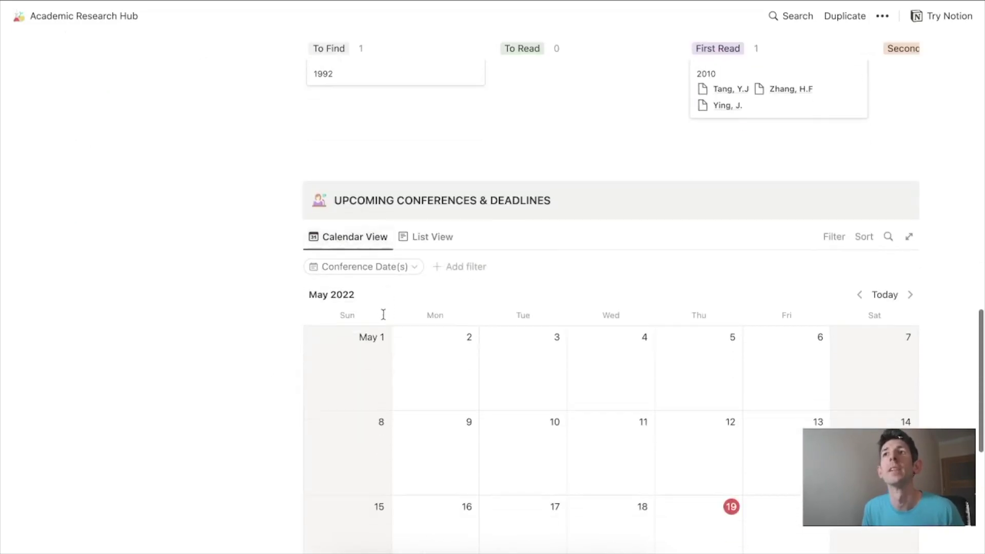
pyautogui.scroll(-10, 383, 314)
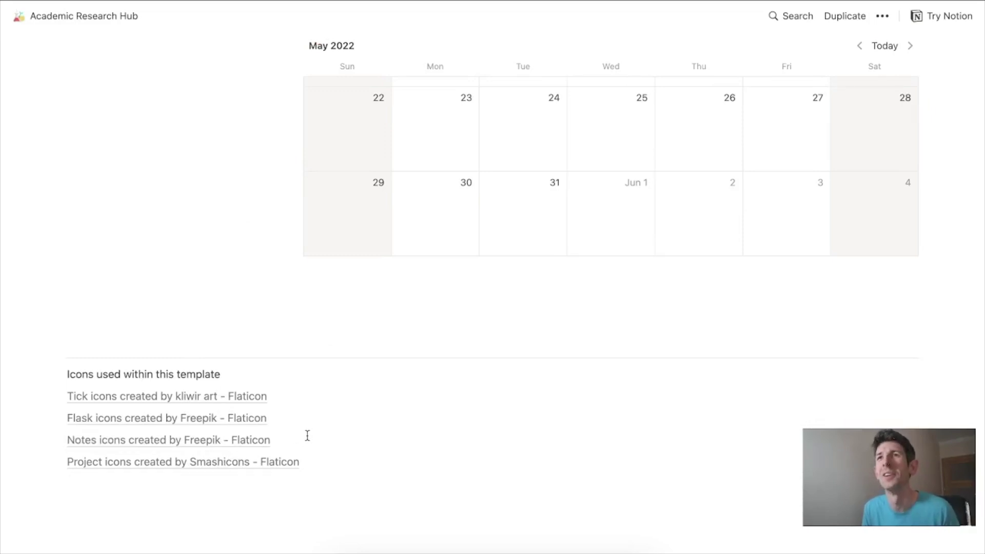
pyautogui.scroll(20, 308, 436)
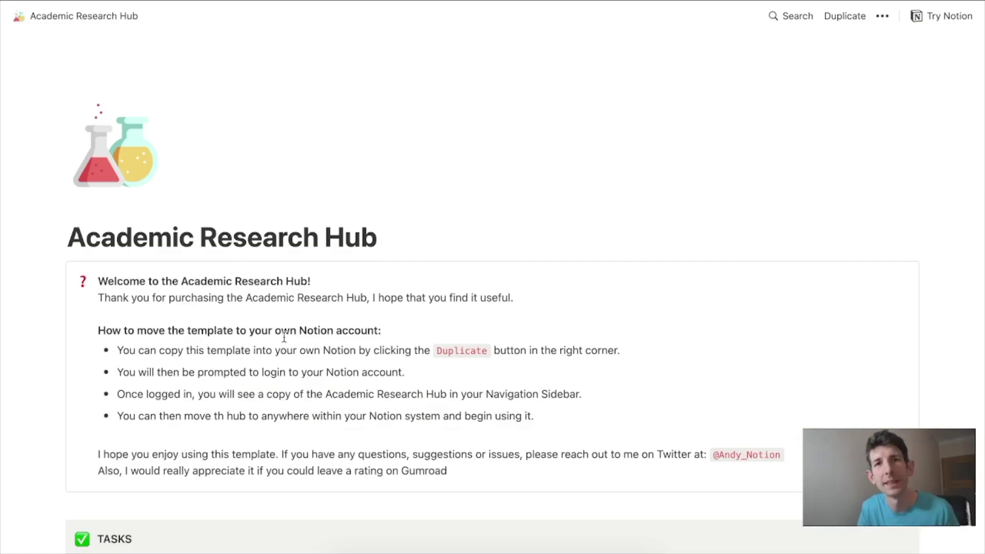
pyautogui.scroll(-6, 279, 349)
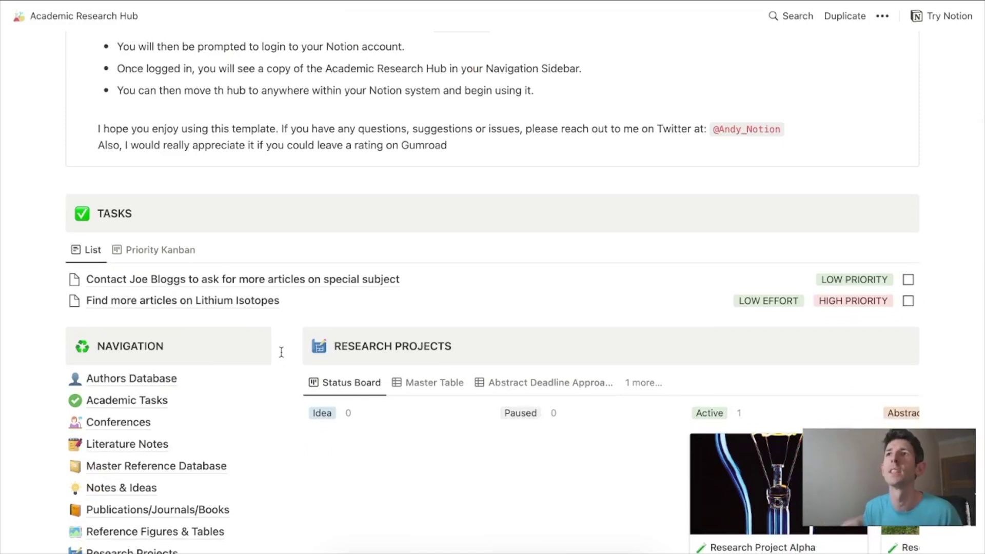
pyautogui.scroll(-2, 322, 363)
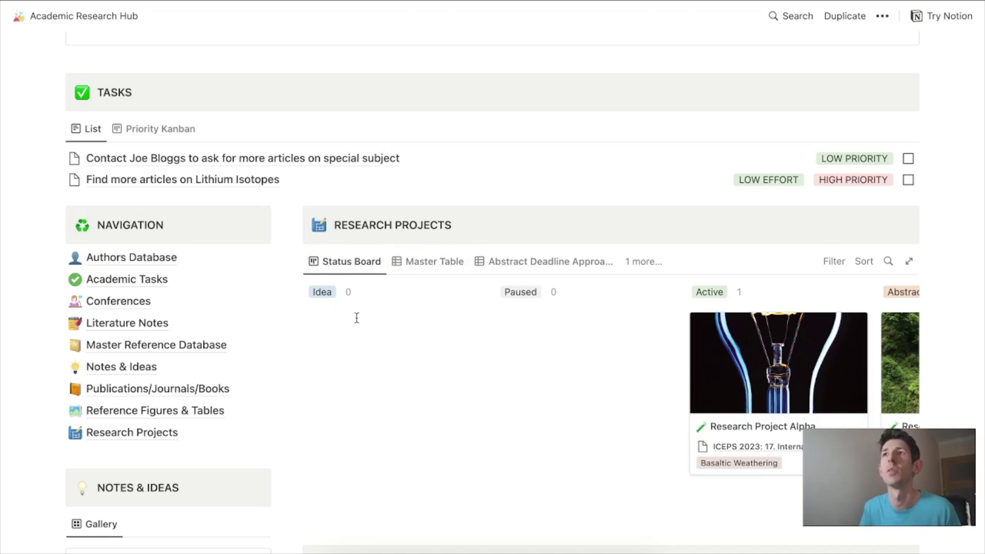
pyautogui.hscroll(10, 449, 333)
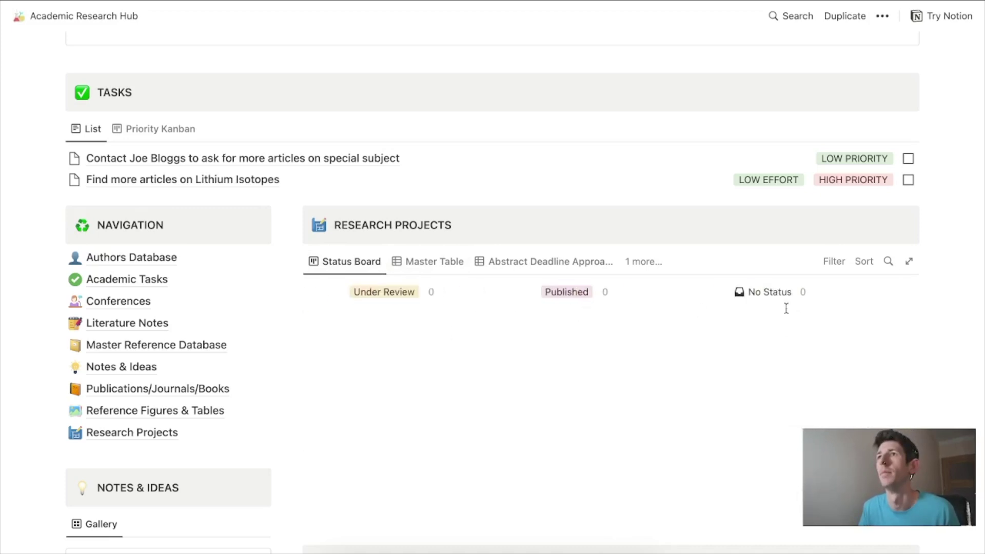
pyautogui.hscroll(-10, 584, 324)
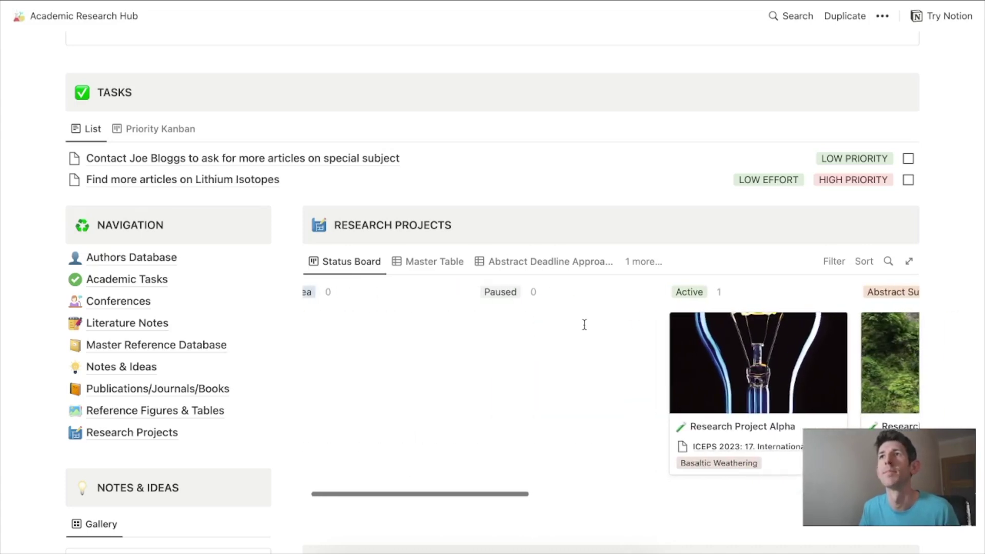
# Step: Compare the Master Table and Abstract Deadline Approaching views, then open Research Project Alpha from Status Board
pyautogui.click(405, 263)
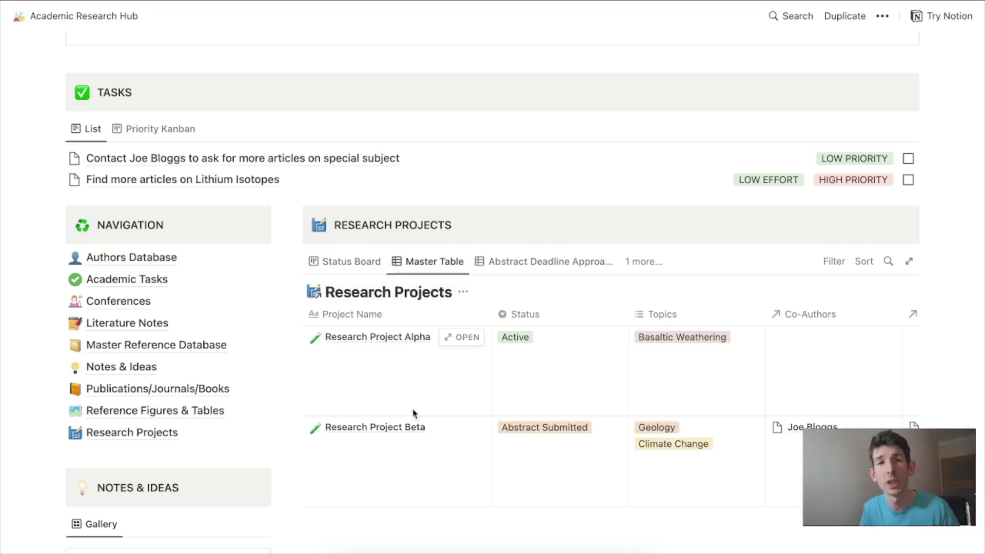
pyautogui.click(508, 266)
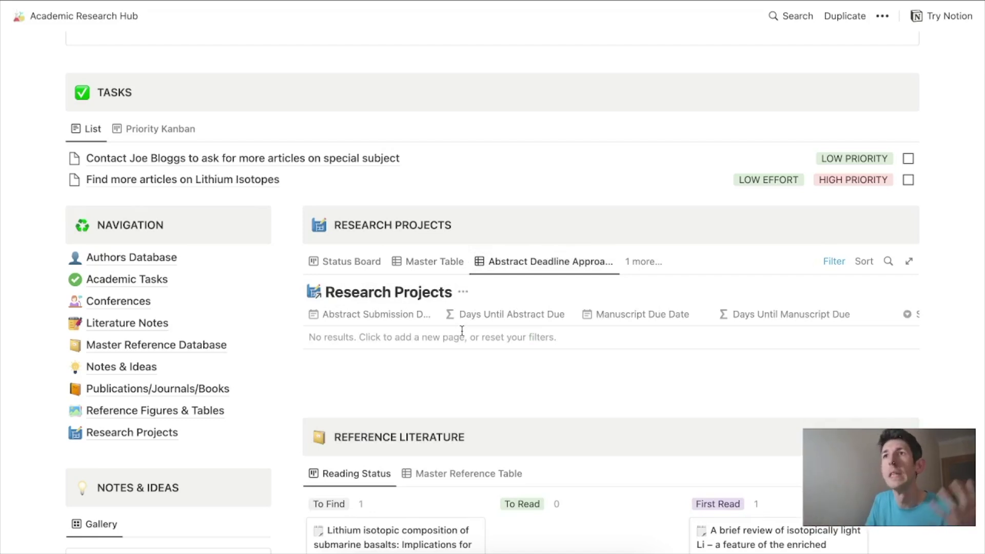
pyautogui.click(348, 266)
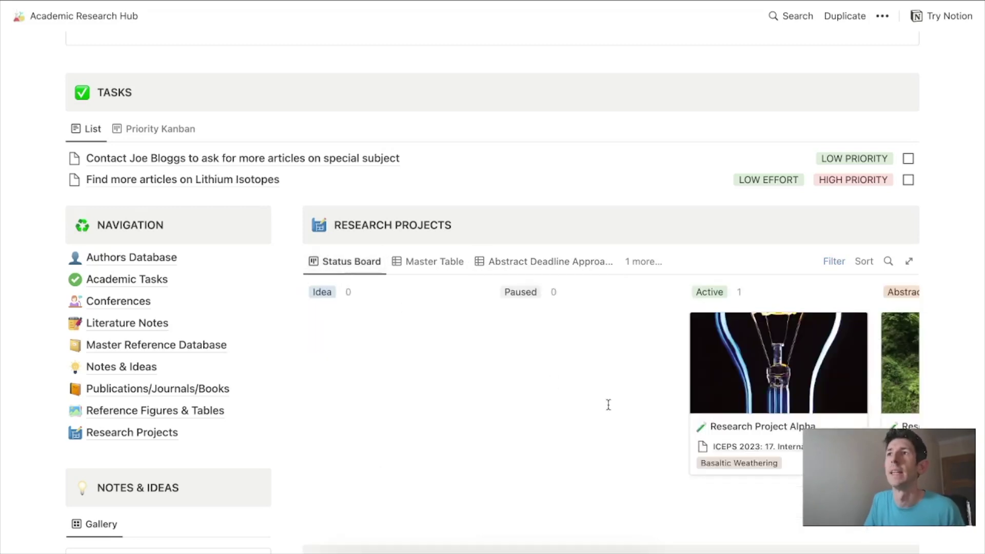
pyautogui.click(747, 437)
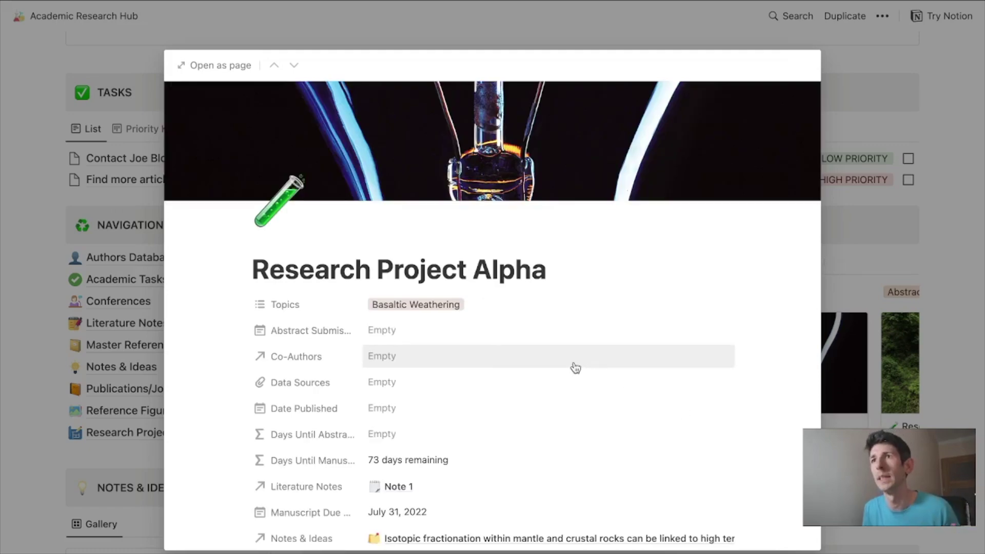
# Step: Review Research Project Alpha's Basaltic Weathering details and July 31, 2022 deadline, then close the preview
pyautogui.scroll(-3, 573, 366)
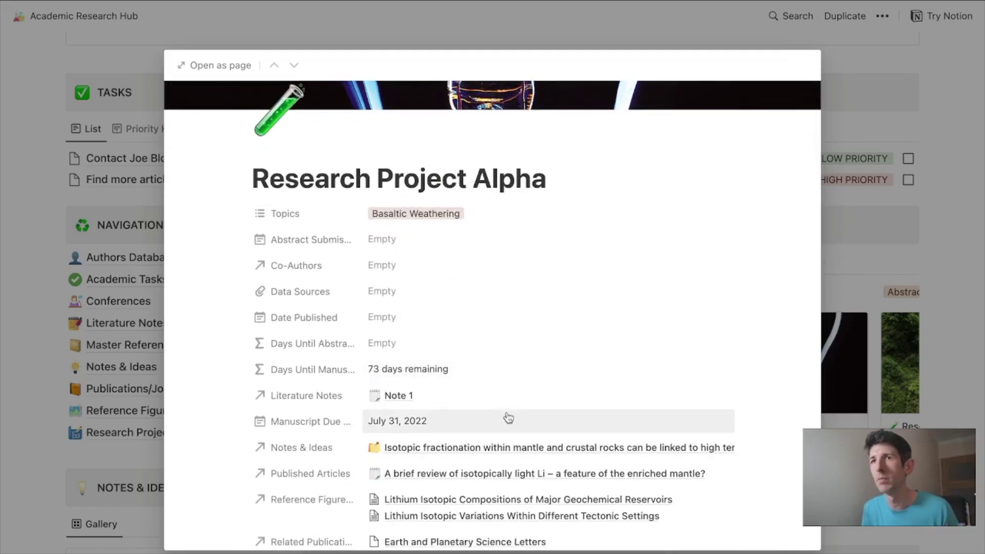
pyautogui.scroll(-15, 508, 418)
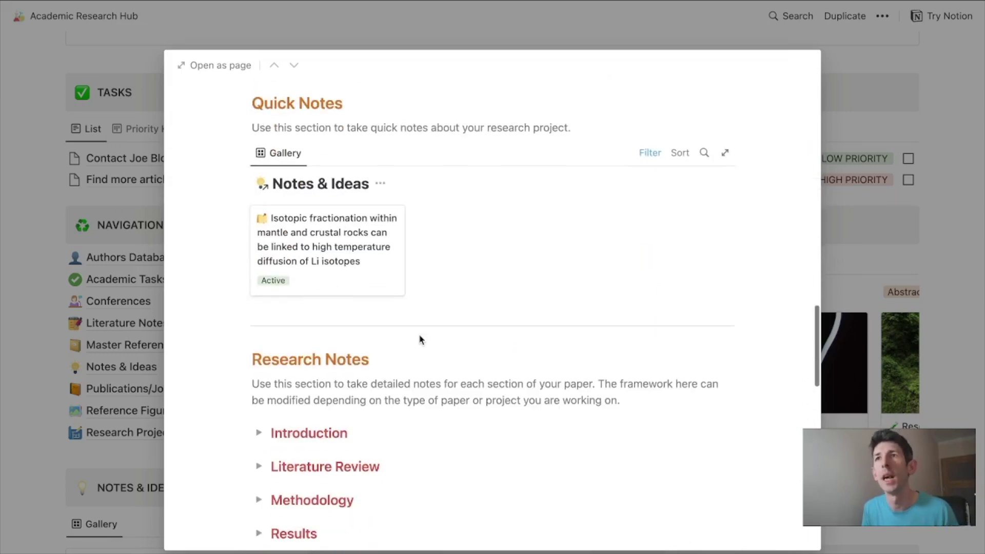
pyautogui.scroll(-15, 423, 340)
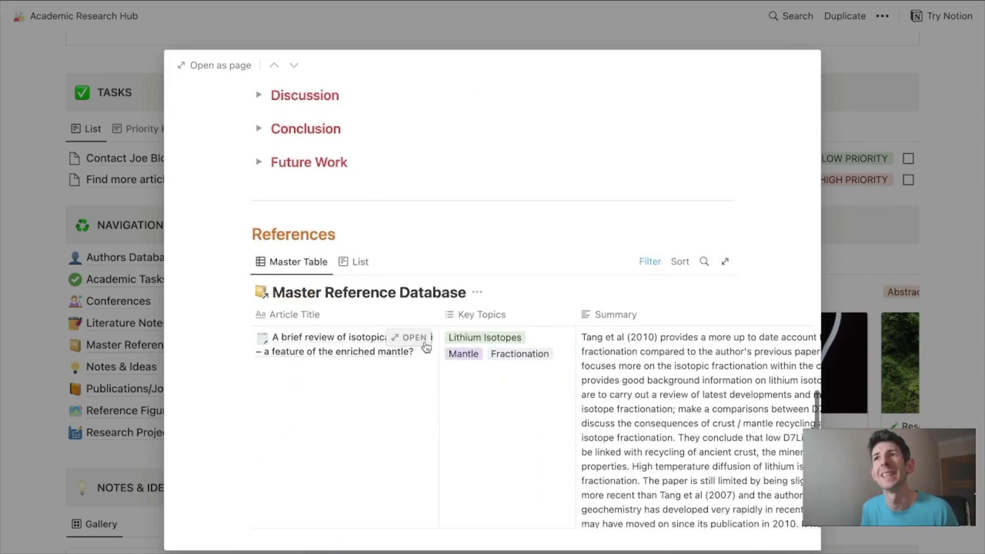
pyautogui.scroll(-5, 426, 346)
pyautogui.scroll(7, 425, 347)
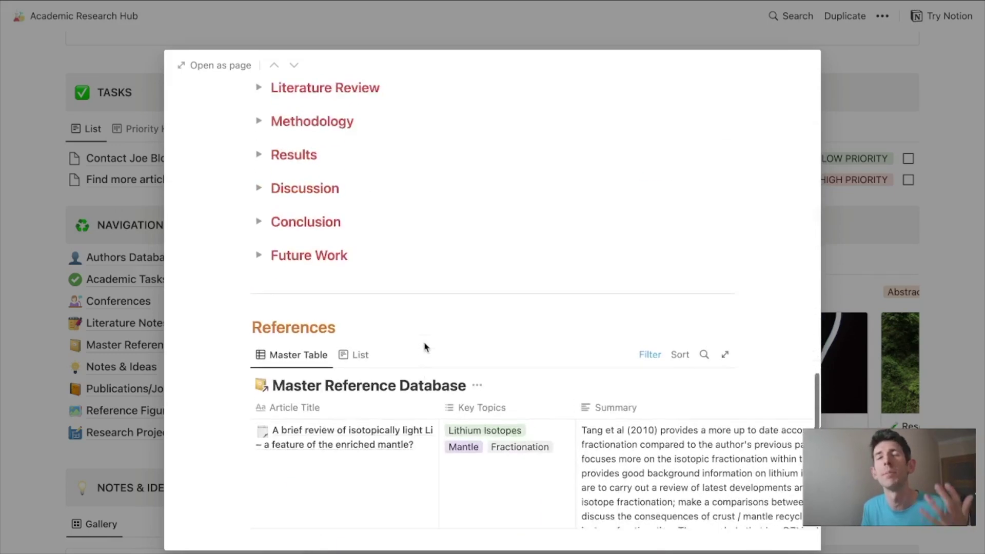
pyautogui.scroll(15, 424, 348)
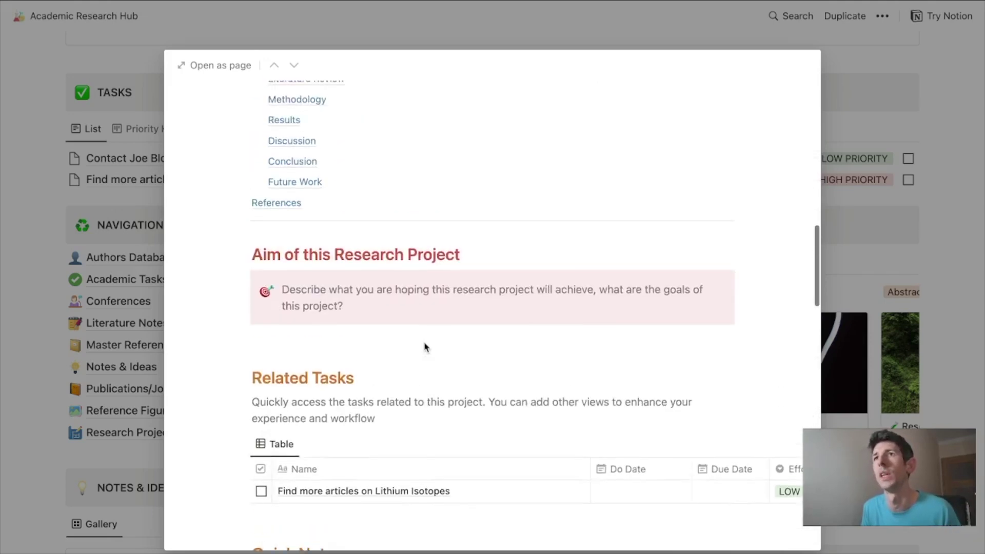
pyautogui.scroll(10, 424, 348)
pyautogui.scroll(-6, 425, 347)
pyautogui.scroll(3, 426, 348)
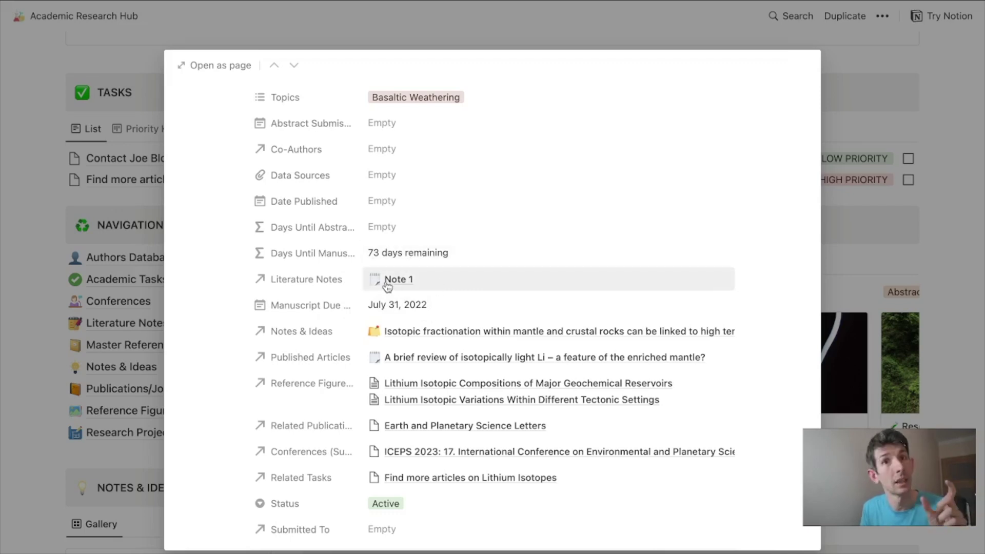
pyautogui.scroll(3, 392, 286)
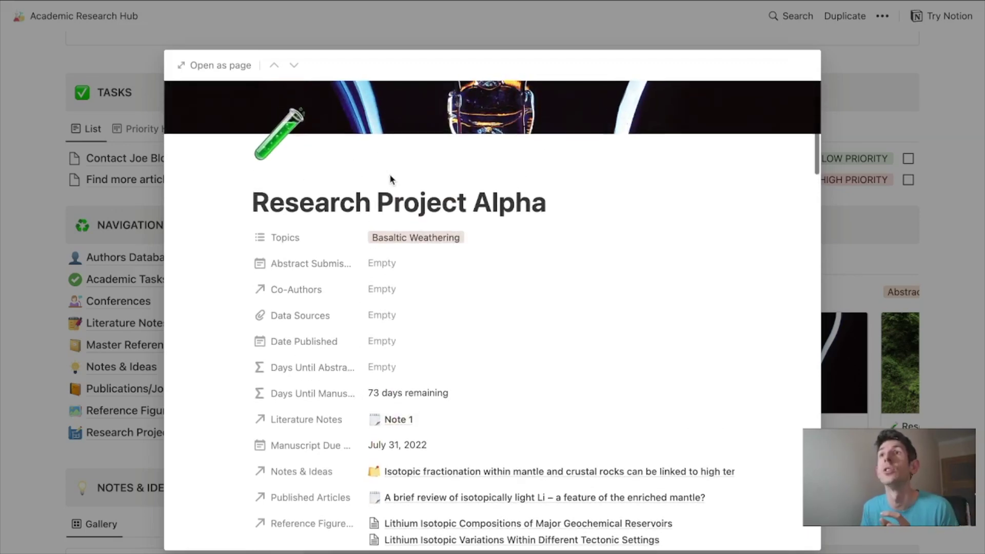
pyautogui.scroll(-2, 390, 194)
pyautogui.scroll(-3, 411, 258)
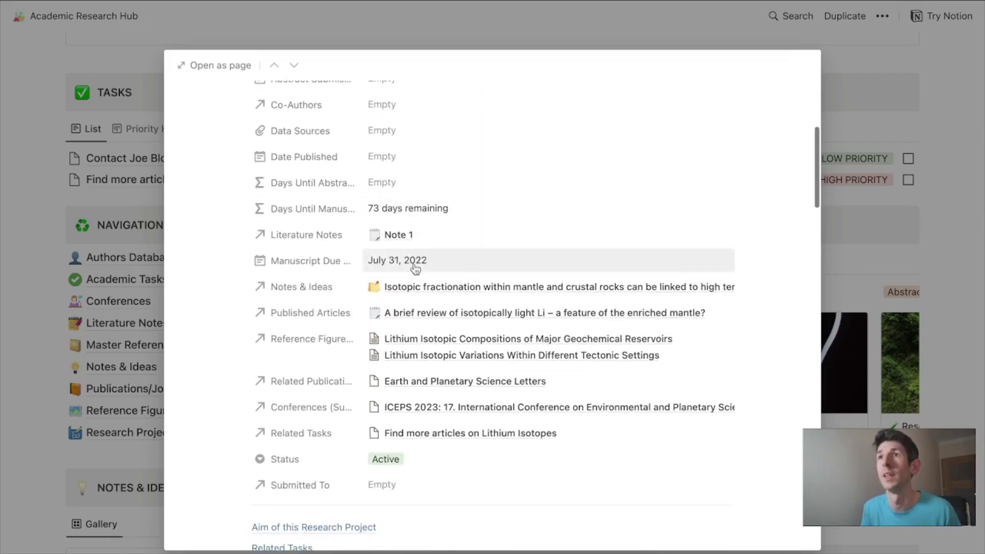
pyautogui.scroll(3, 407, 208)
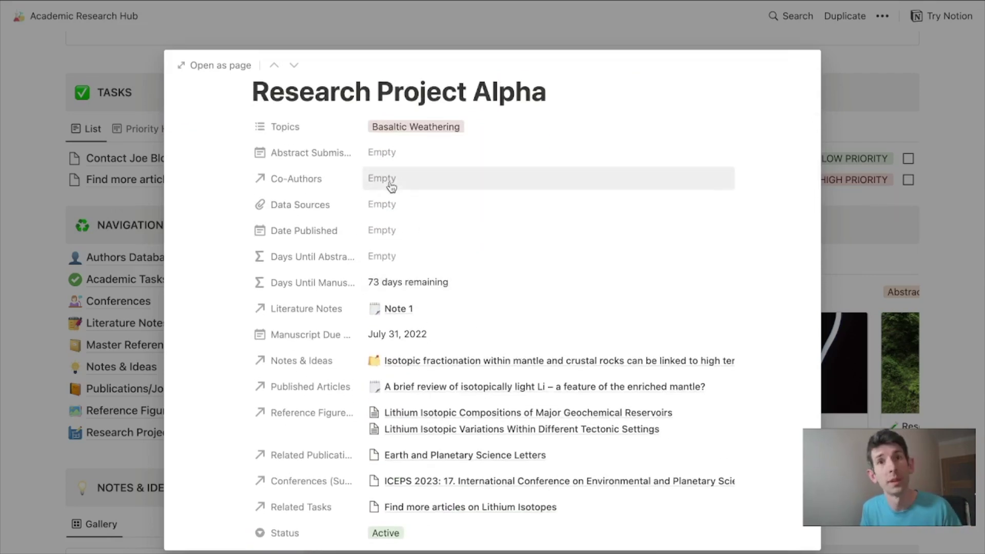
pyautogui.scroll(-3, 409, 236)
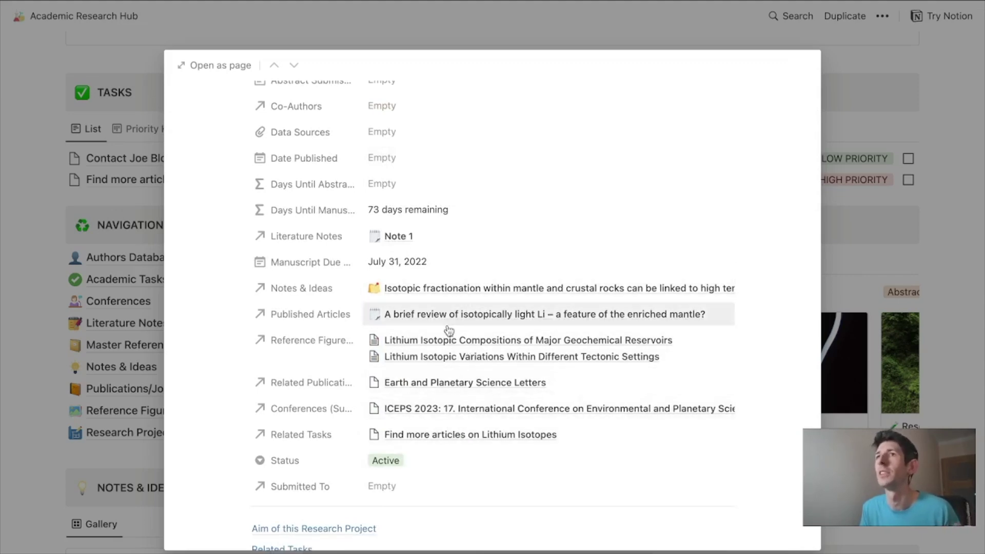
pyautogui.scroll(-2, 418, 380)
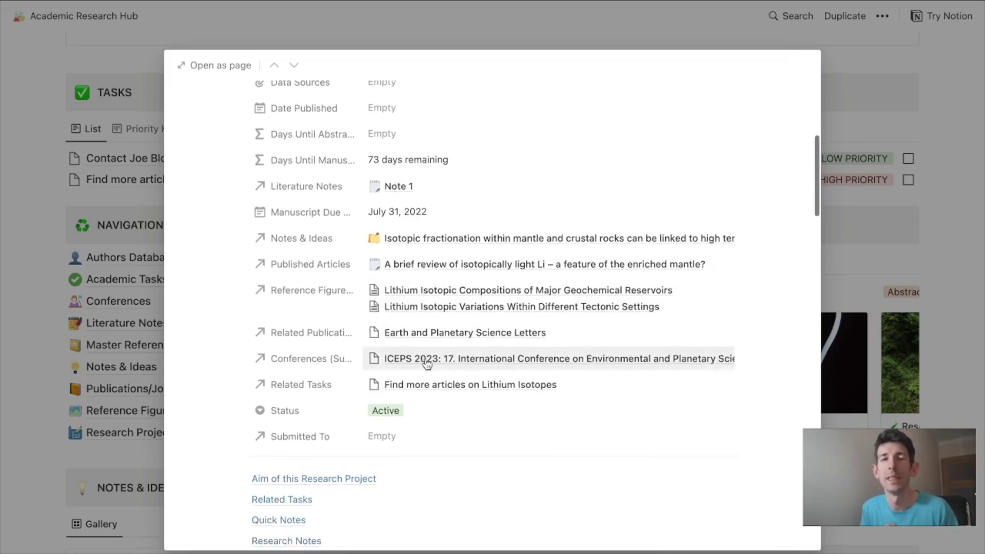
pyautogui.scroll(-8, 427, 364)
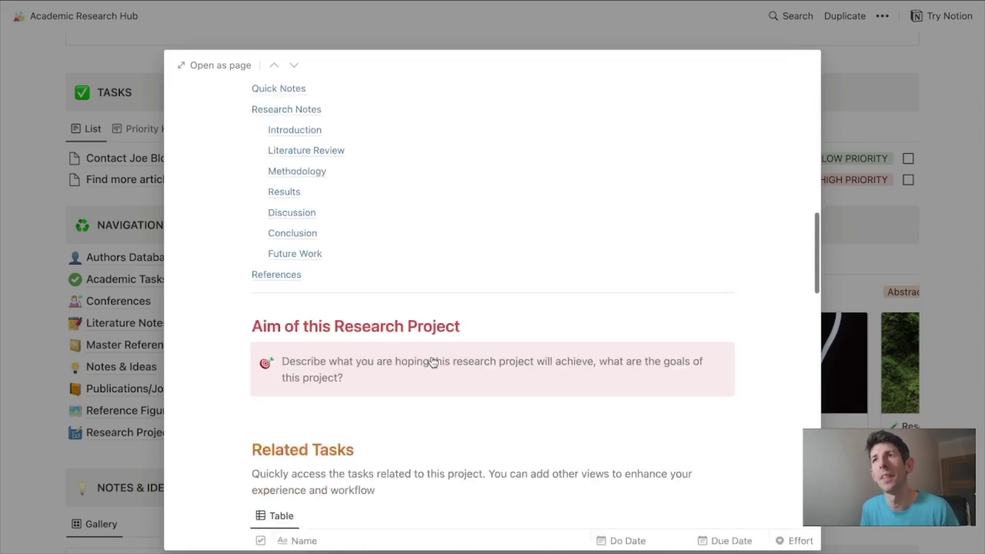
pyautogui.scroll(-1, 432, 362)
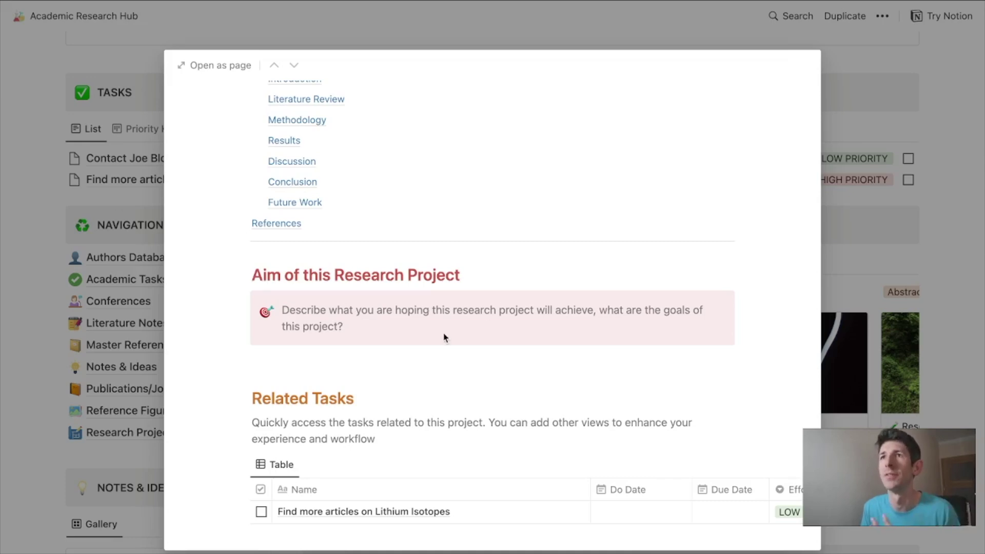
pyautogui.scroll(-6, 444, 337)
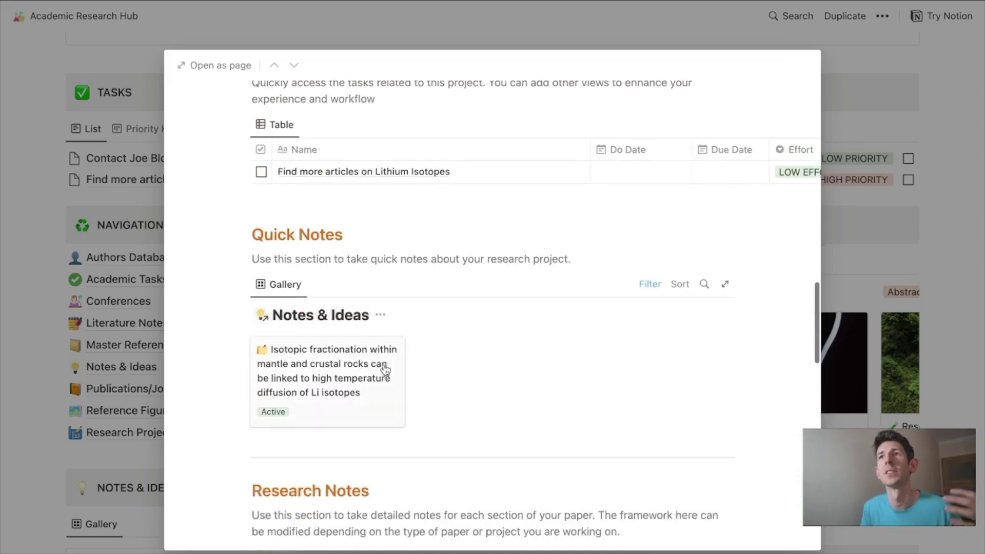
pyautogui.scroll(-6, 386, 369)
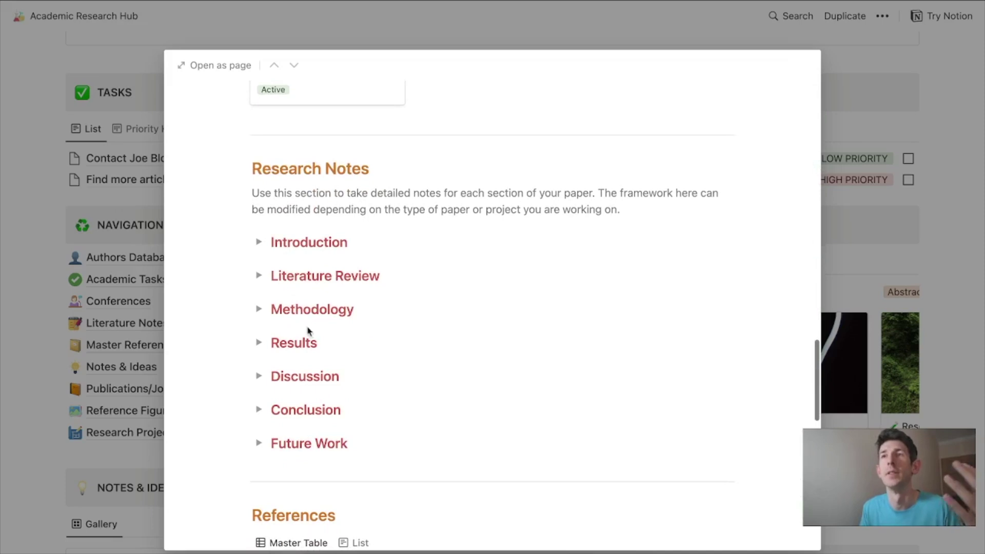
pyautogui.scroll(-2, 318, 329)
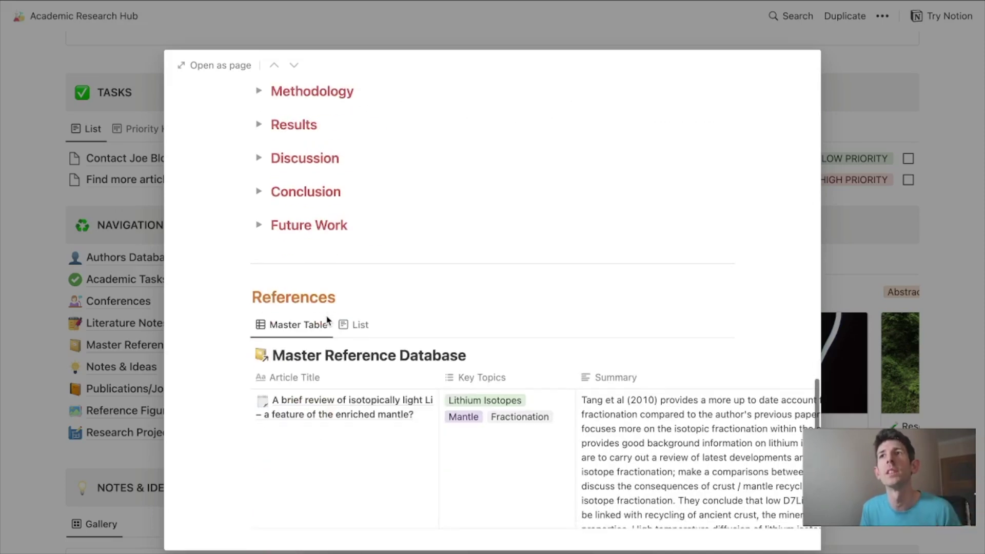
pyautogui.scroll(-2, 329, 323)
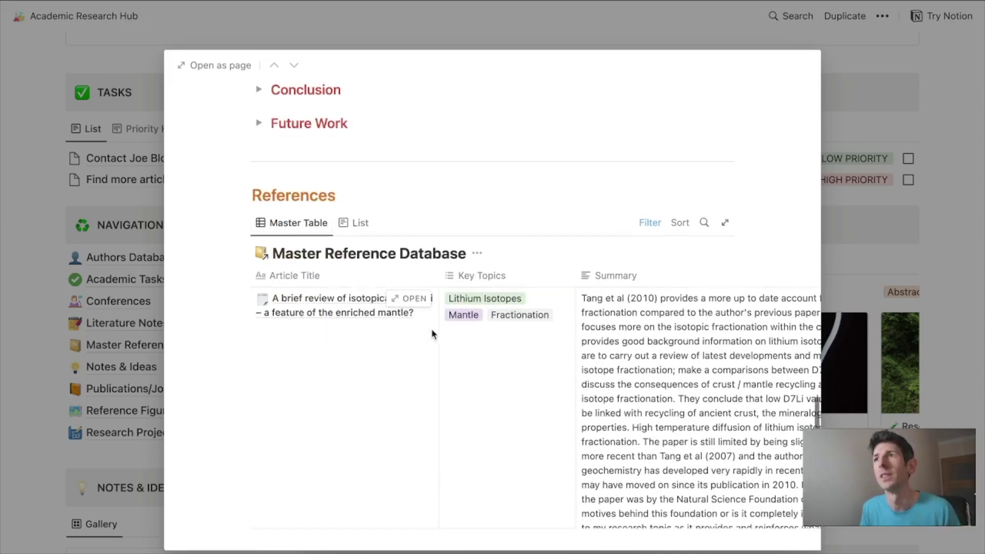
pyautogui.scroll(-3, 431, 333)
pyautogui.scroll(2, 431, 334)
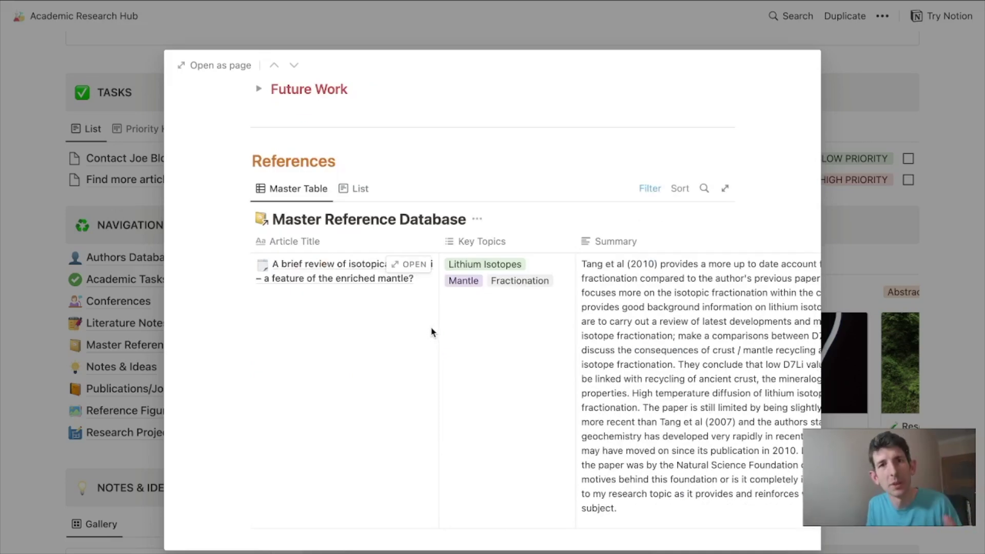
pyautogui.scroll(10, 580, 310)
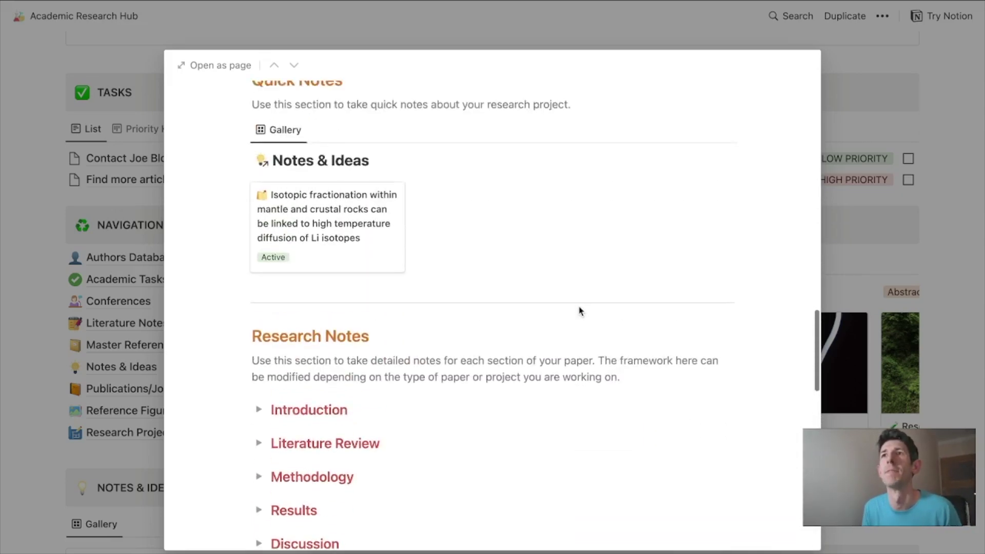
pyautogui.scroll(3, 580, 311)
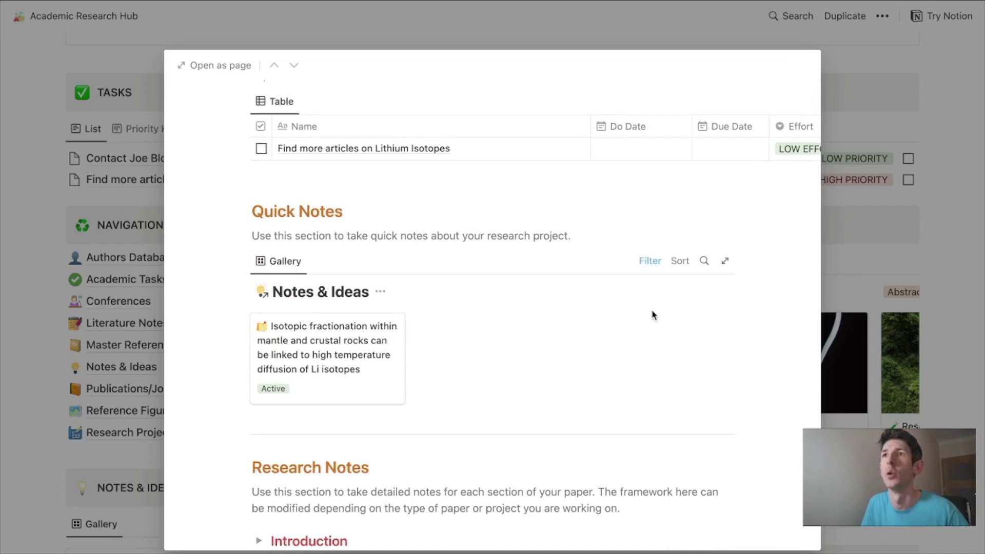
pyautogui.press('Escape')
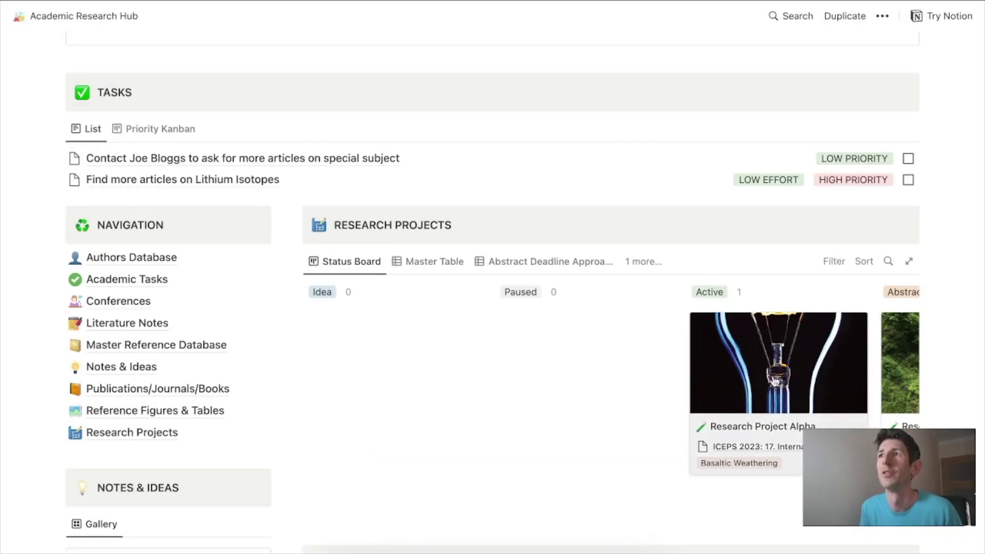
pyautogui.scroll(-5, 721, 357)
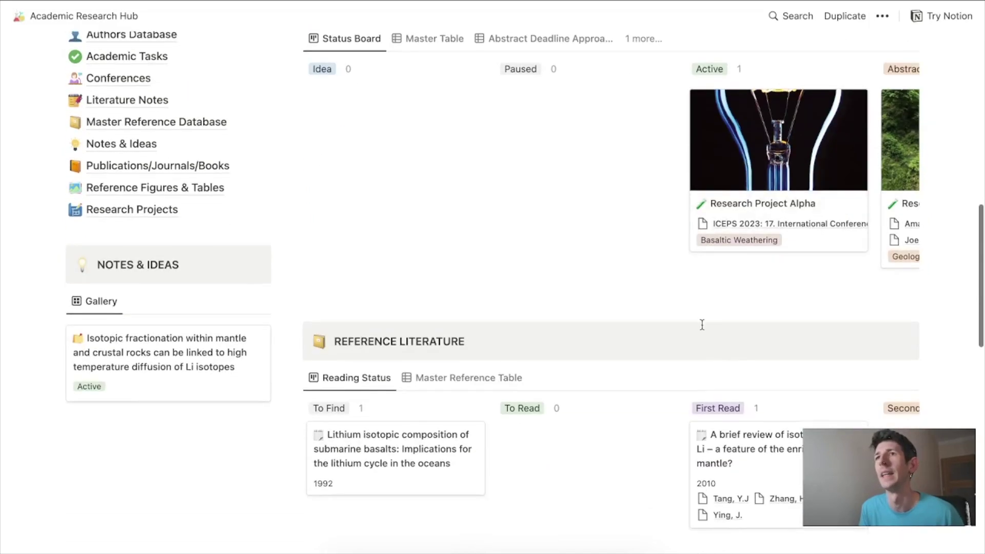
pyautogui.scroll(-1, 702, 324)
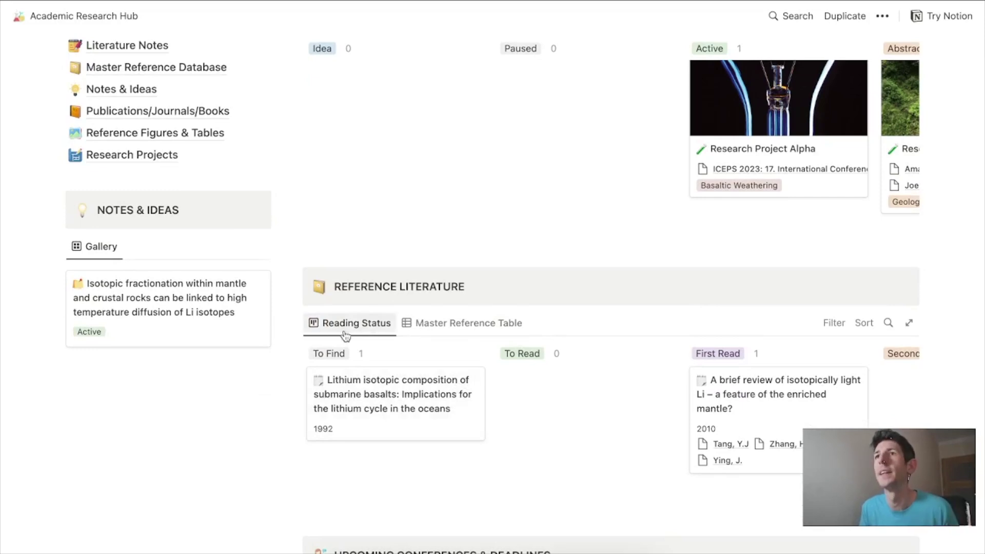
pyautogui.click(435, 325)
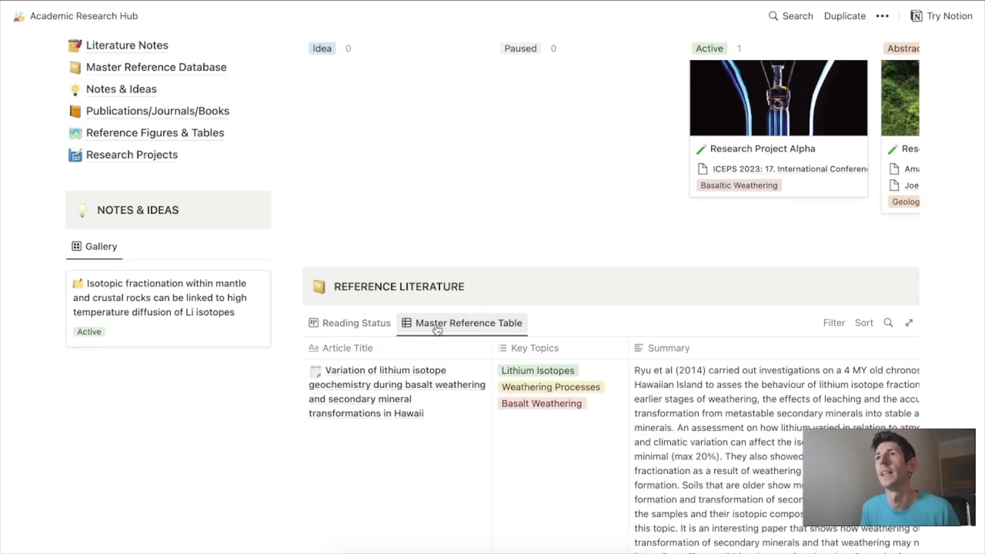
pyautogui.click(365, 331)
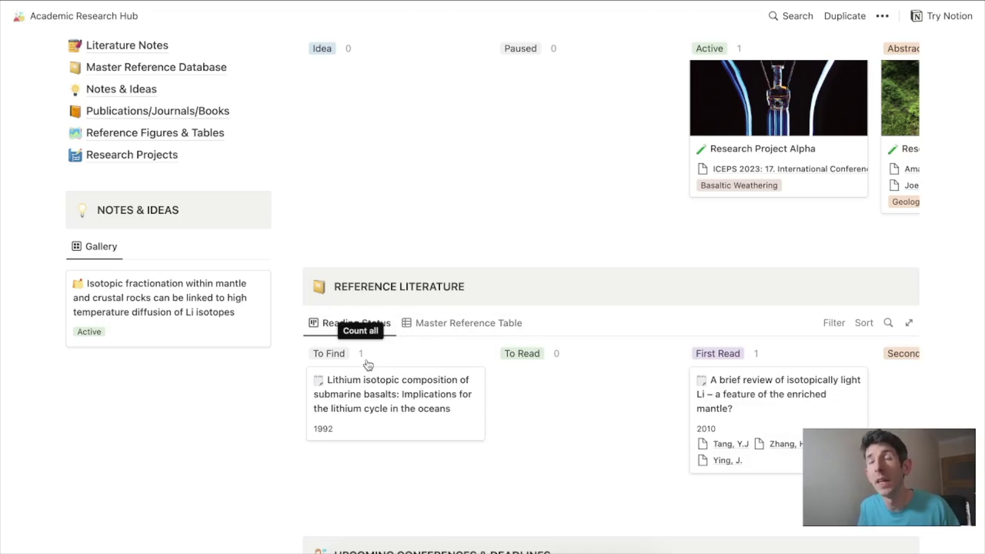
pyautogui.hscroll(10, 380, 378)
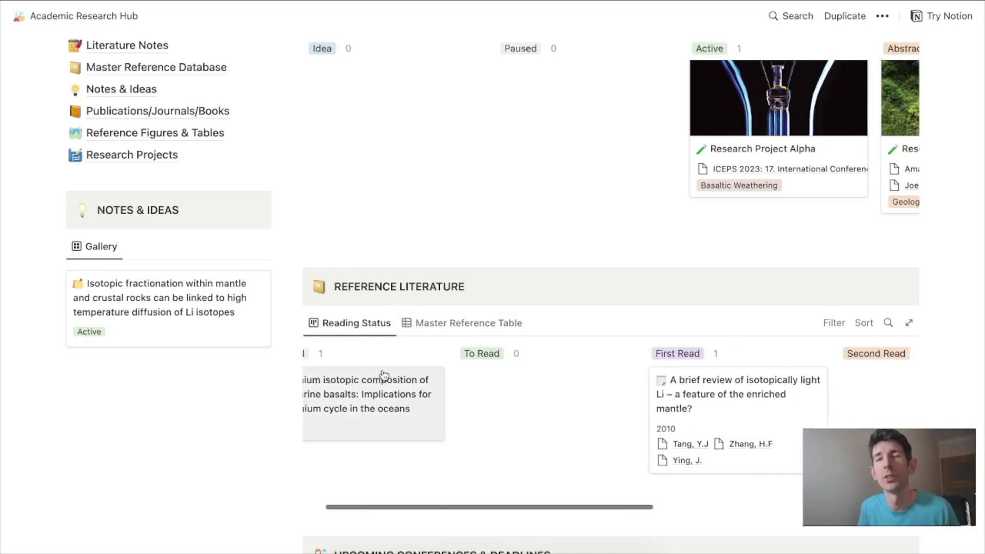
pyautogui.hscroll(-3, 384, 371)
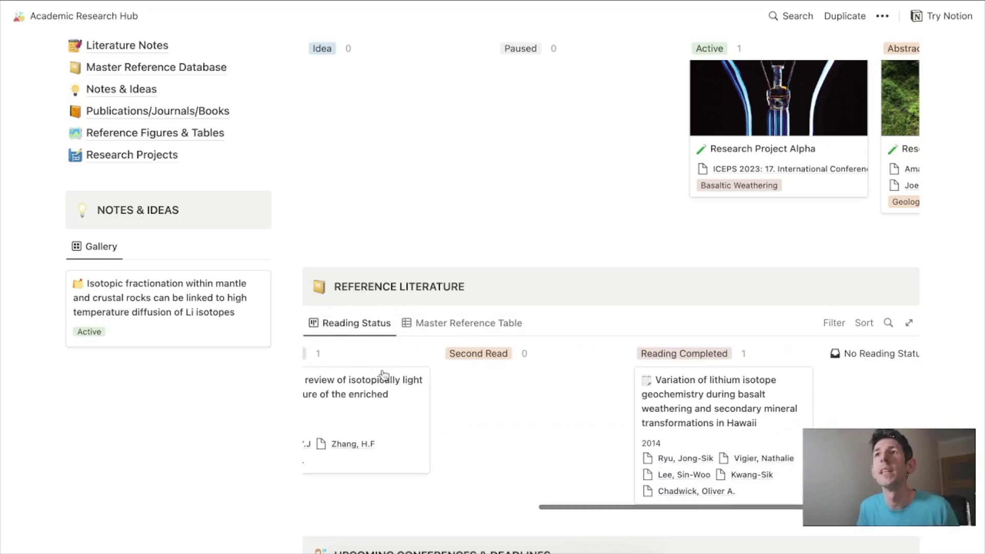
pyautogui.hscroll(3, 384, 371)
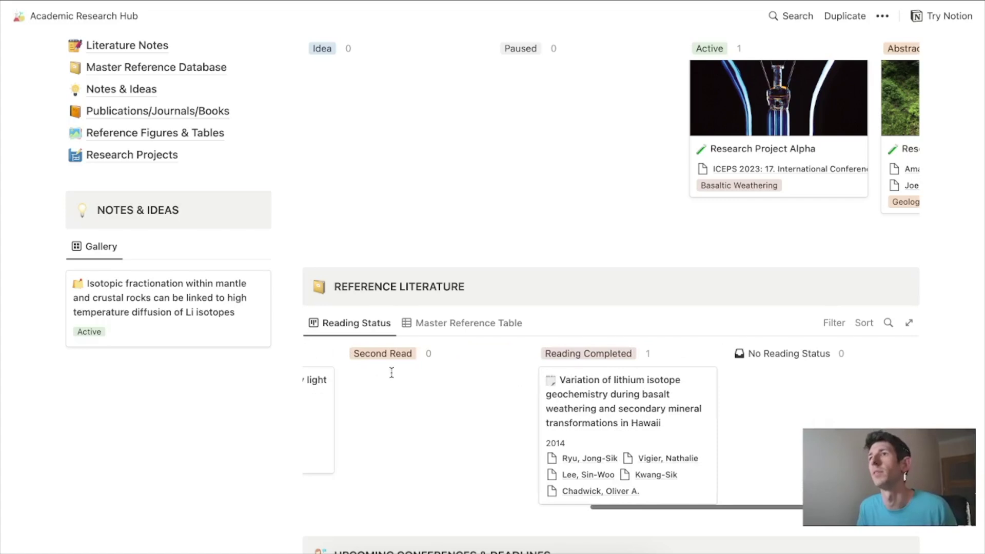
pyautogui.click(616, 402)
pyautogui.scroll(-3, 479, 344)
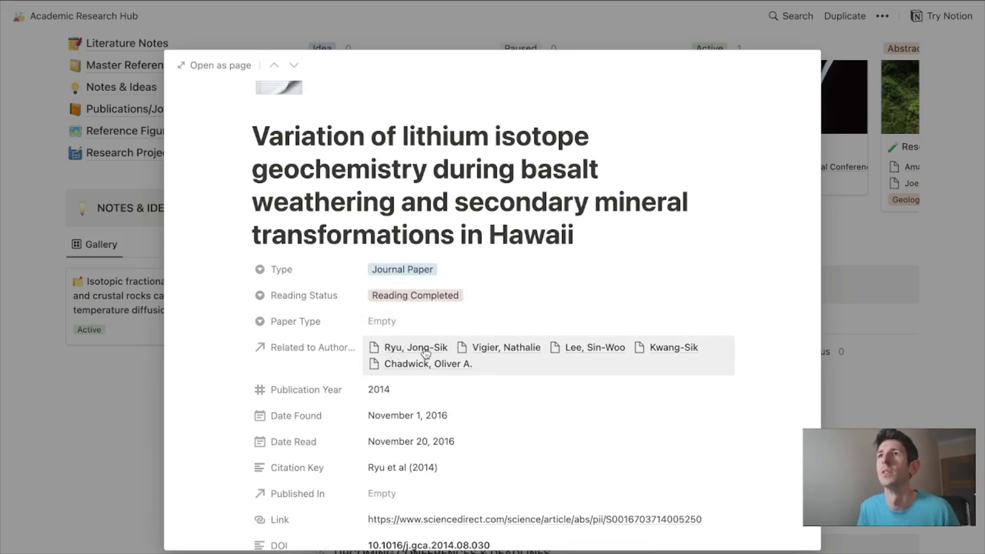
pyautogui.scroll(-1, 595, 361)
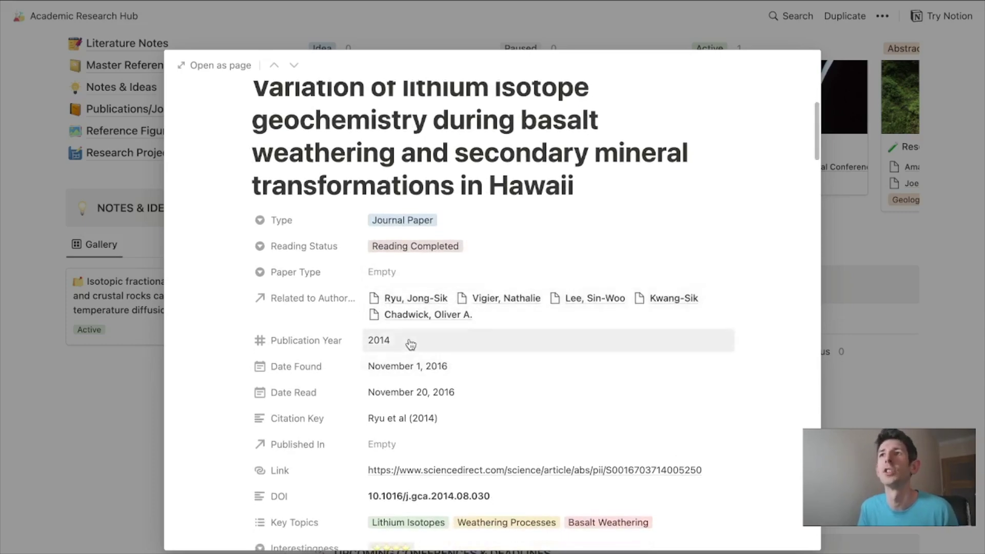
pyautogui.scroll(-3, 426, 380)
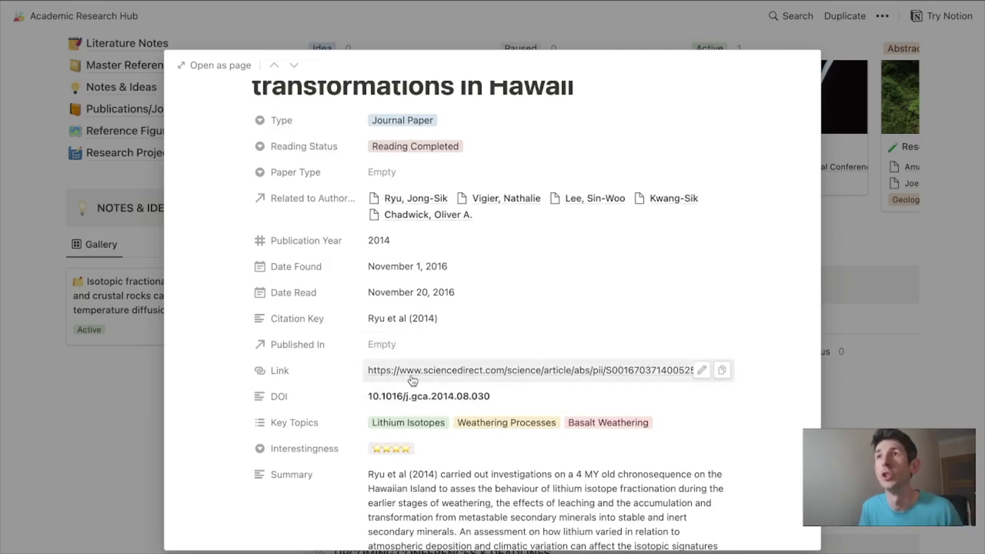
pyautogui.scroll(-1, 413, 380)
pyautogui.scroll(-2, 413, 342)
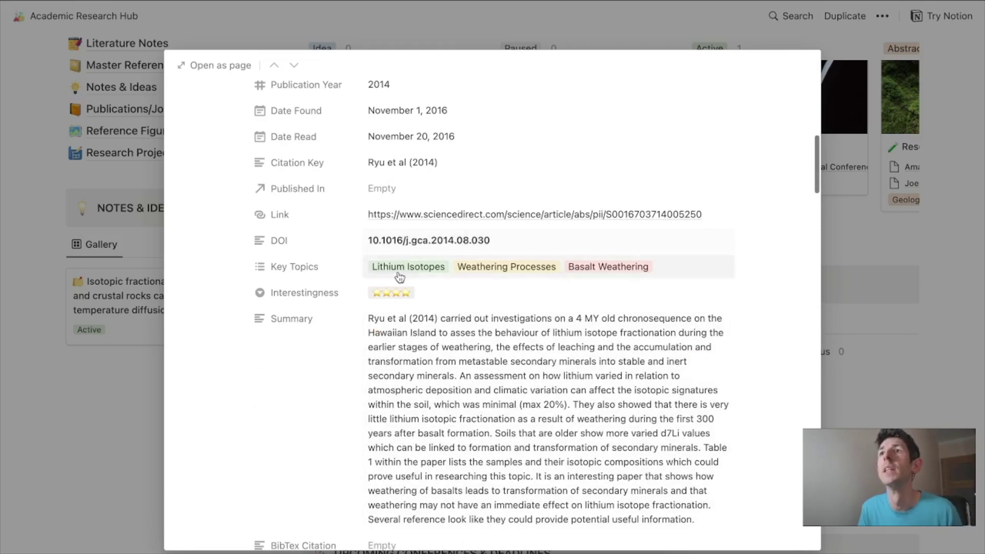
pyautogui.scroll(-2, 405, 285)
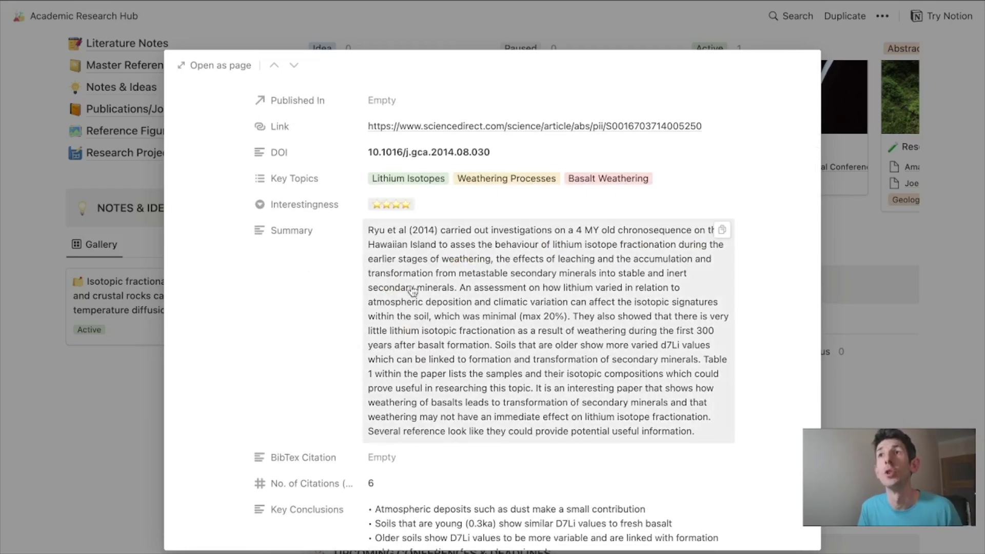
pyautogui.scroll(-3, 485, 304)
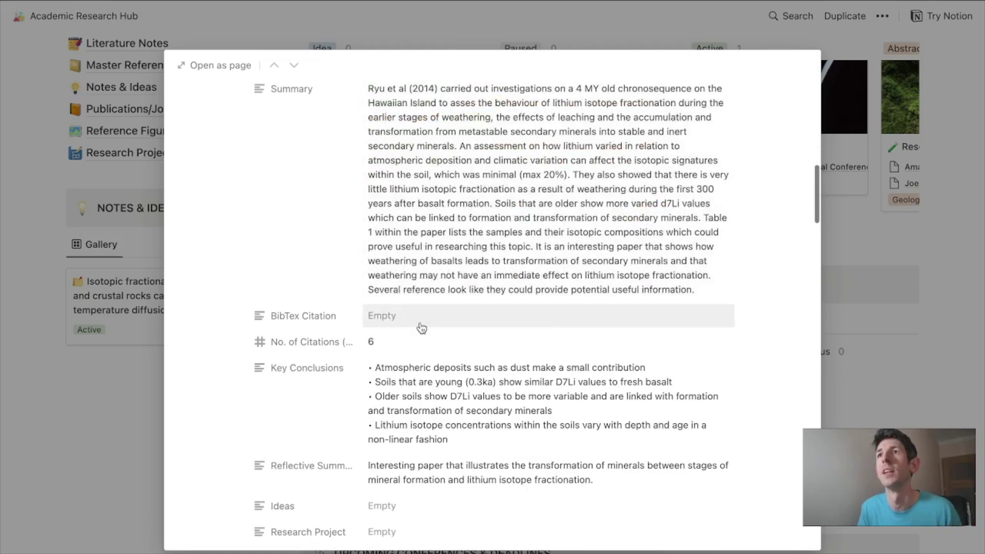
pyautogui.scroll(-10, 422, 329)
pyautogui.scroll(4, 419, 323)
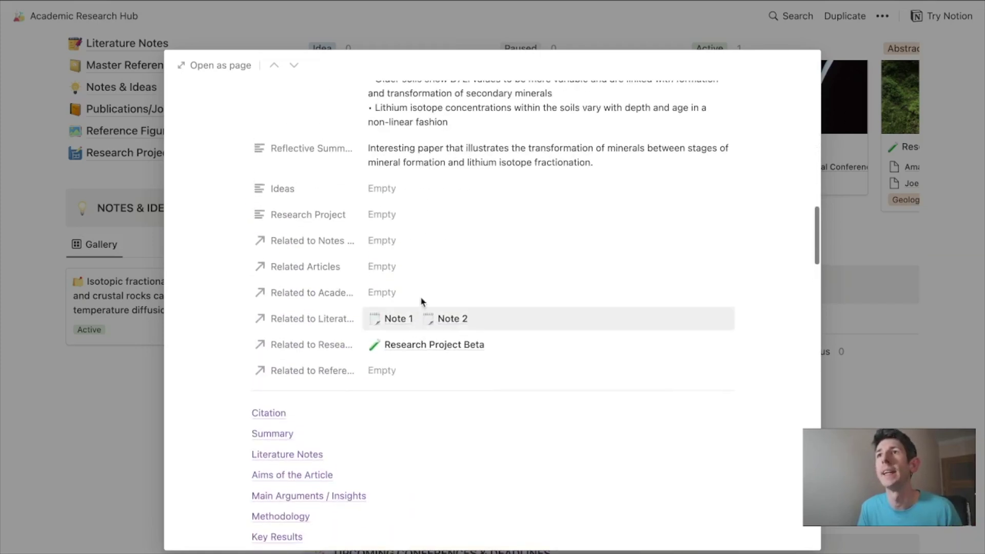
pyautogui.scroll(-1, 418, 259)
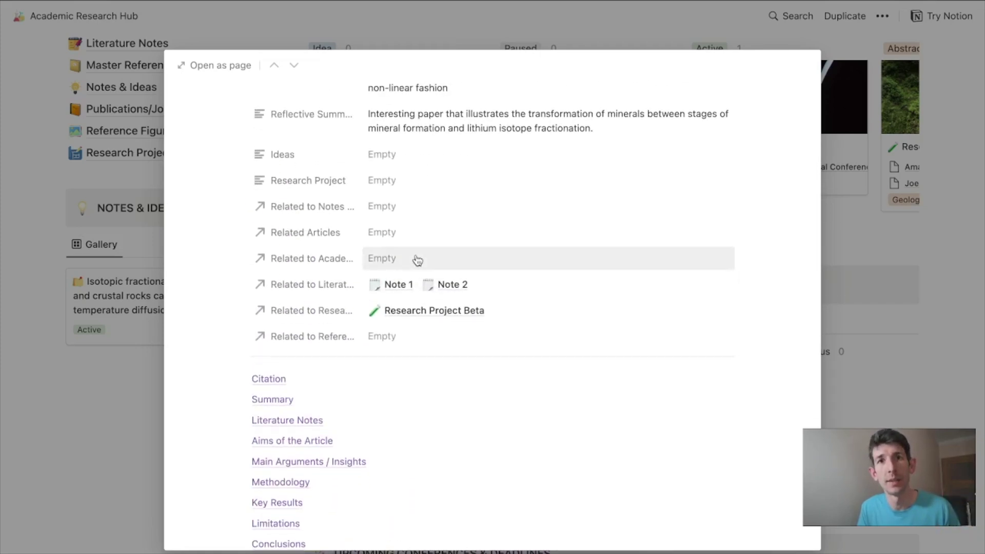
pyautogui.scroll(-6, 418, 260)
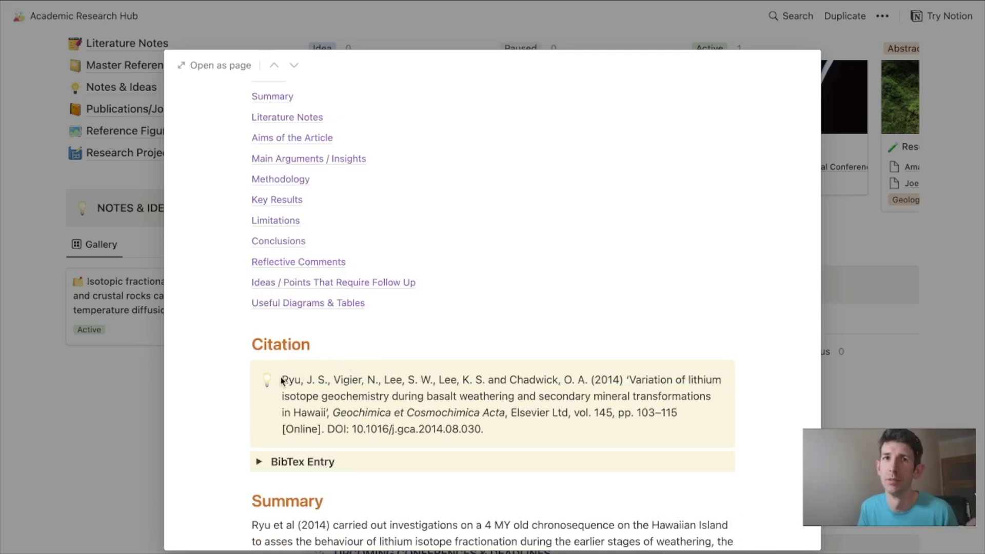
# Step: Scroll to Useful Diagrams & Tables and open the Reference Figures & Tables database
pyautogui.scroll(-5, 283, 381)
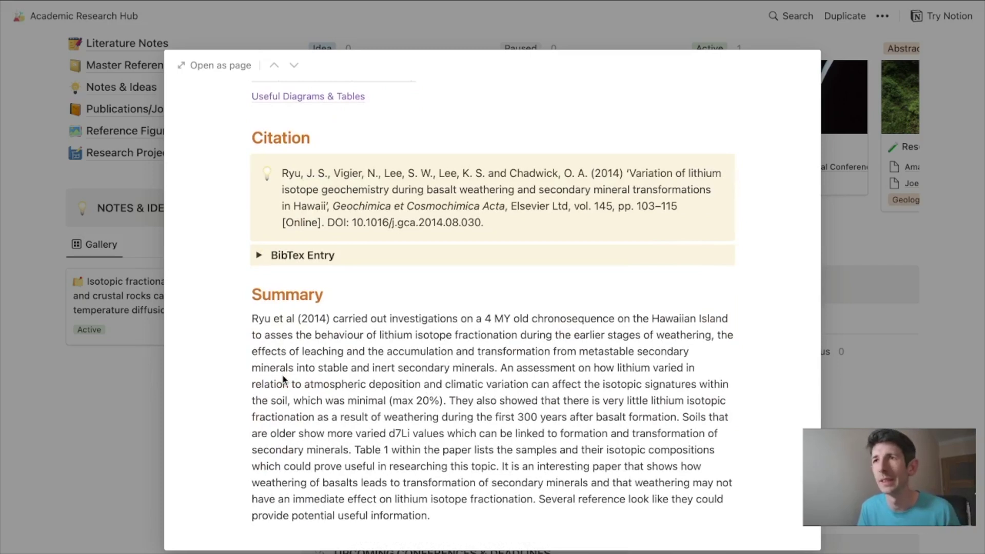
pyautogui.scroll(-2, 283, 380)
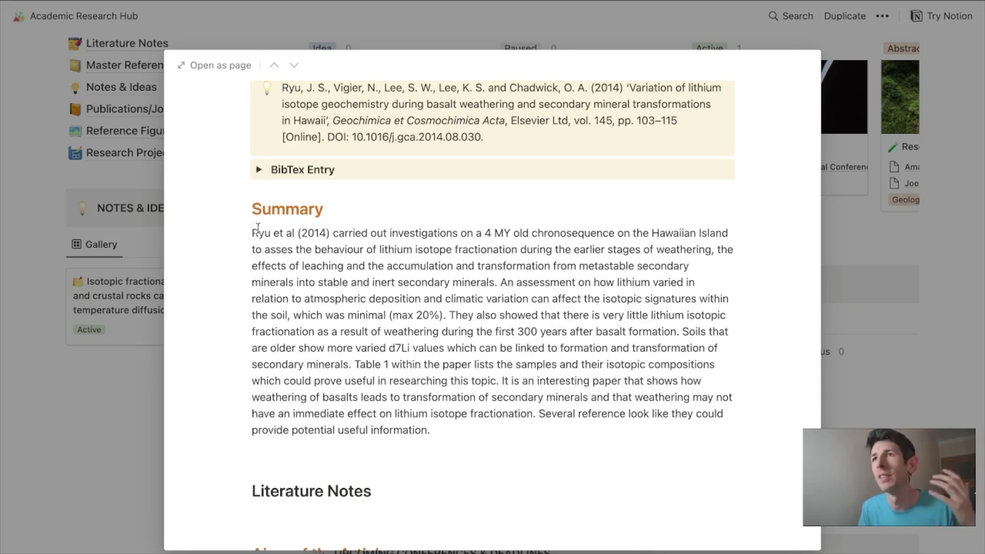
pyautogui.scroll(-7, 301, 271)
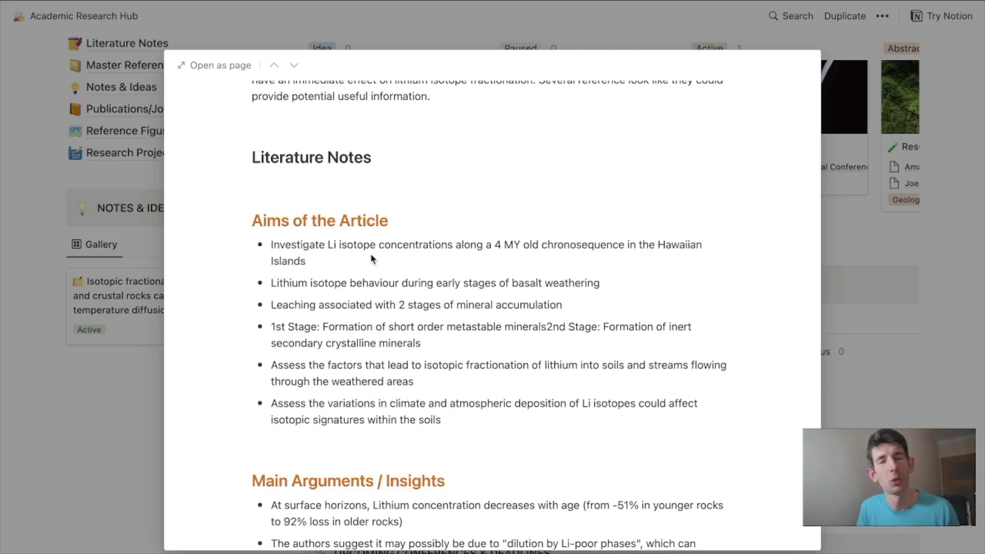
pyautogui.scroll(-9, 347, 305)
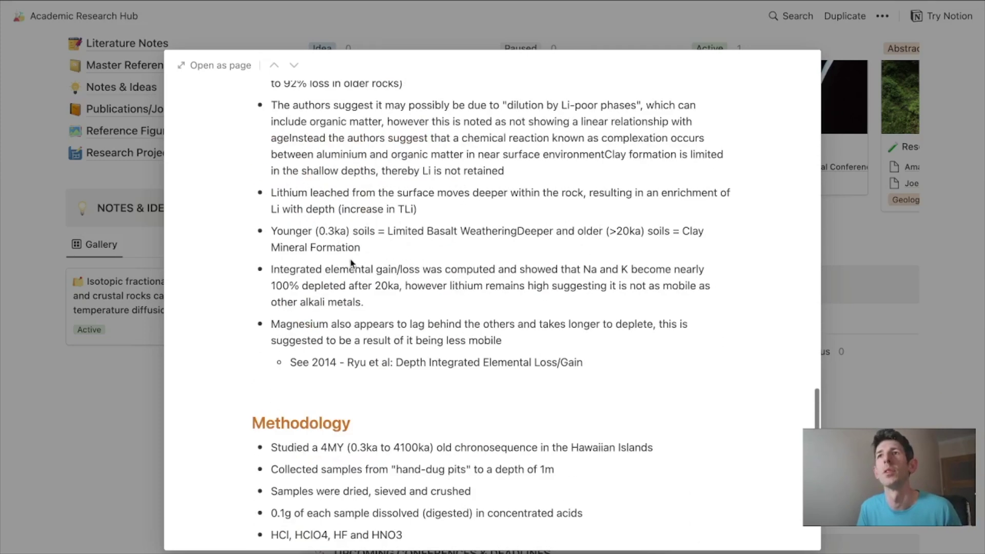
pyautogui.scroll(-16, 352, 263)
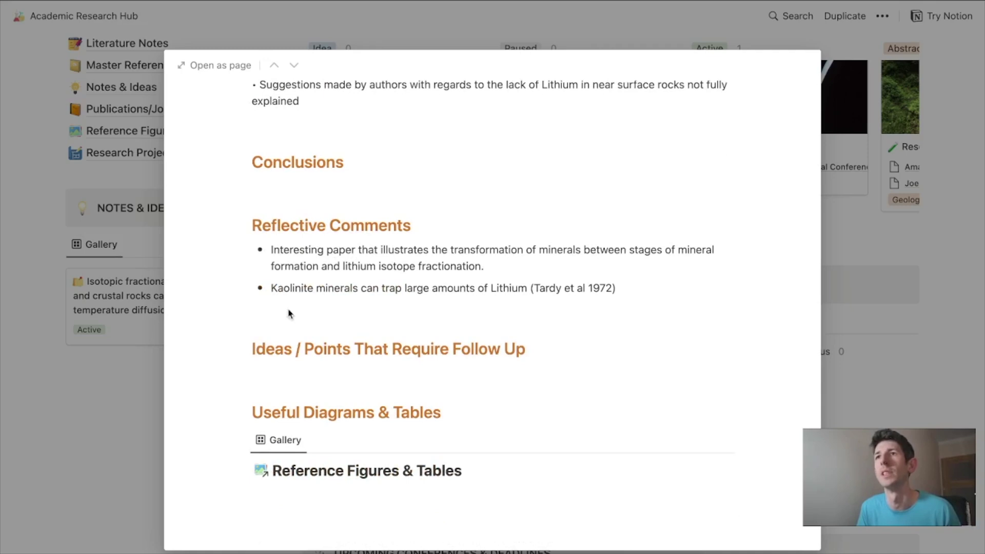
pyautogui.click(418, 471)
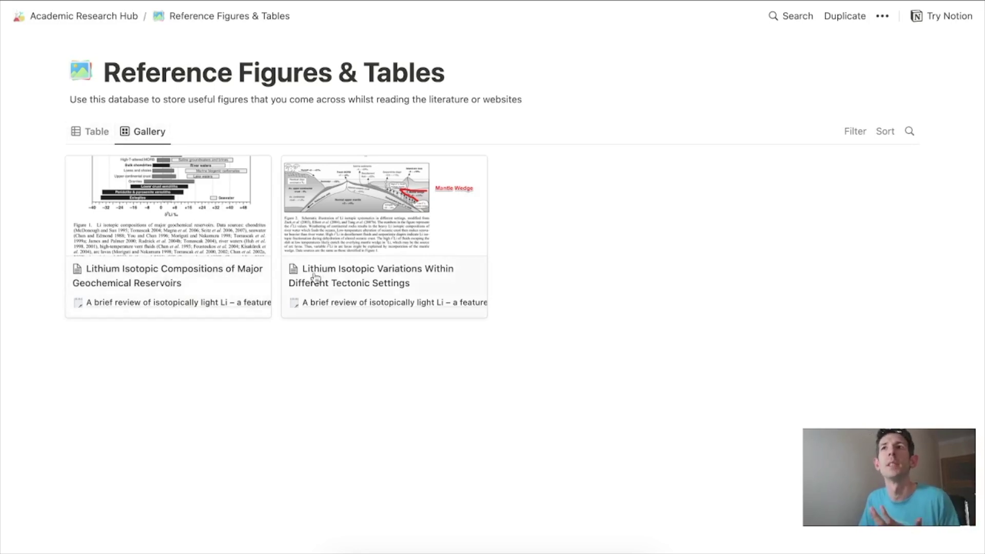
# Step: View the Reference Figures & Tables entries as a table, then switch back to gallery cards
pyautogui.click(96, 137)
pyautogui.click(138, 137)
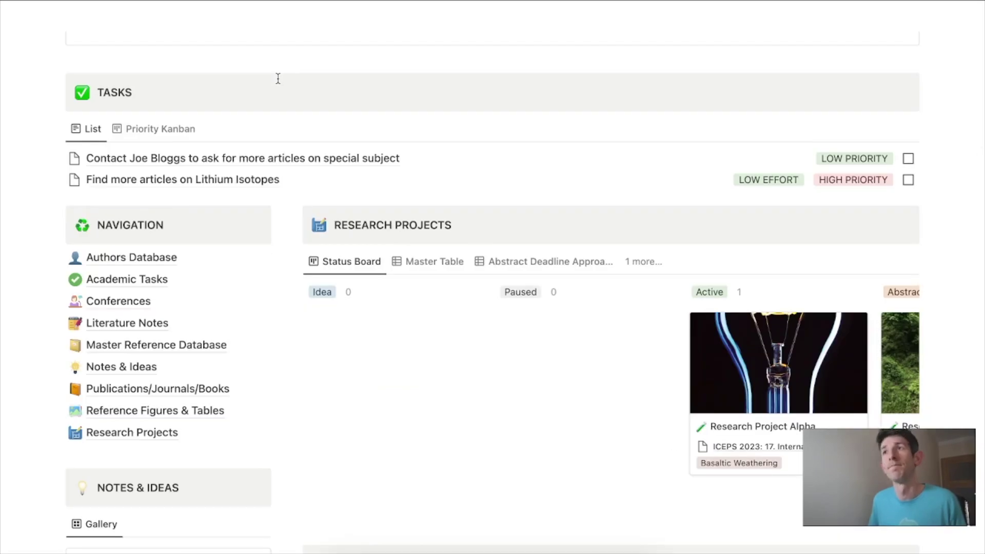
# Step: Scroll to Upcoming Conferences and page the calendar to next month and back to today
pyautogui.scroll(-5, 323, 178)
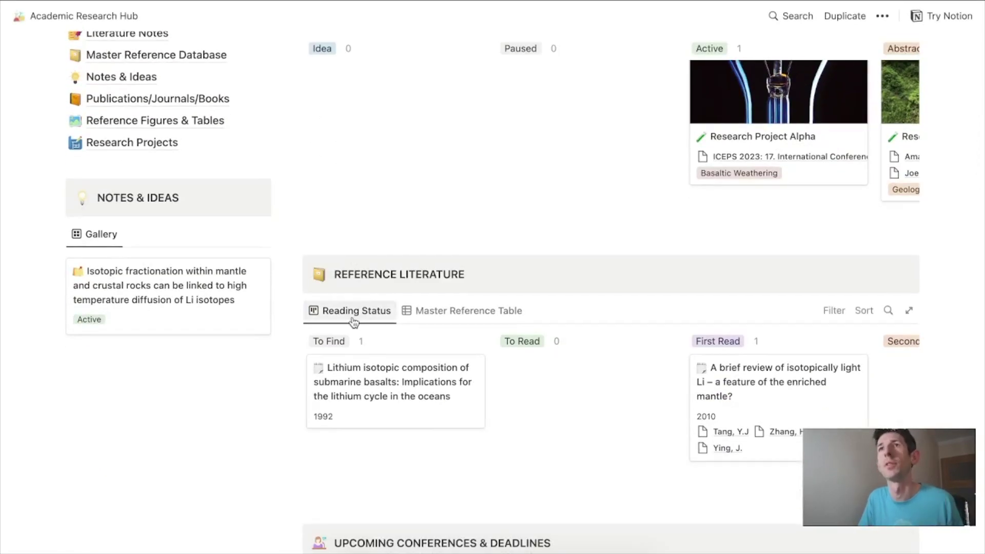
pyautogui.scroll(-5, 353, 322)
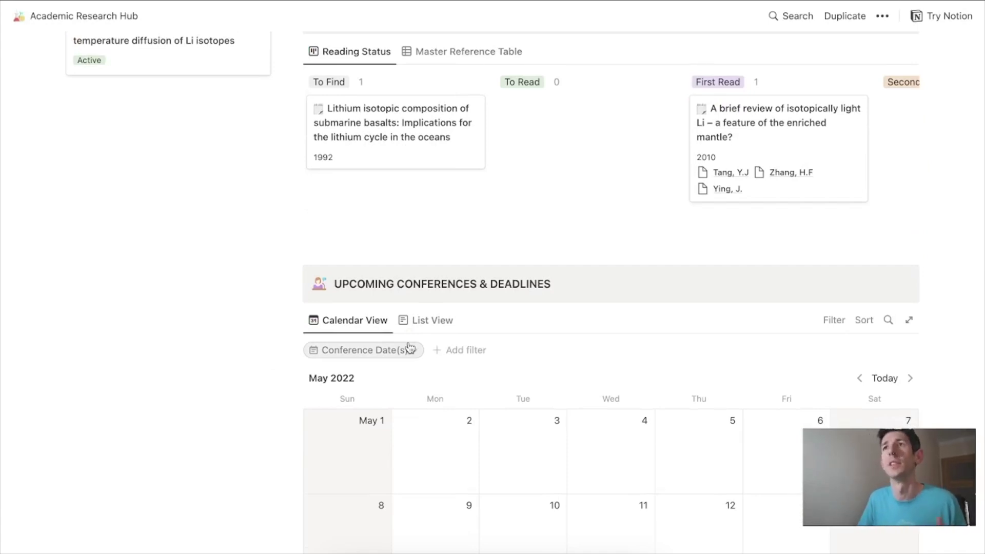
pyautogui.scroll(-2, 411, 349)
pyautogui.scroll(-1, 425, 234)
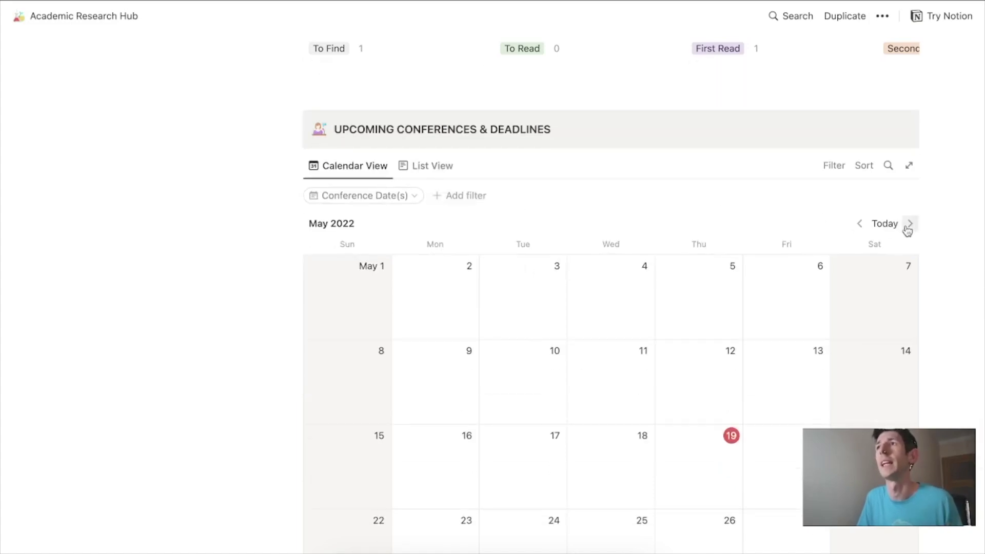
pyautogui.click(909, 224)
pyautogui.click(877, 224)
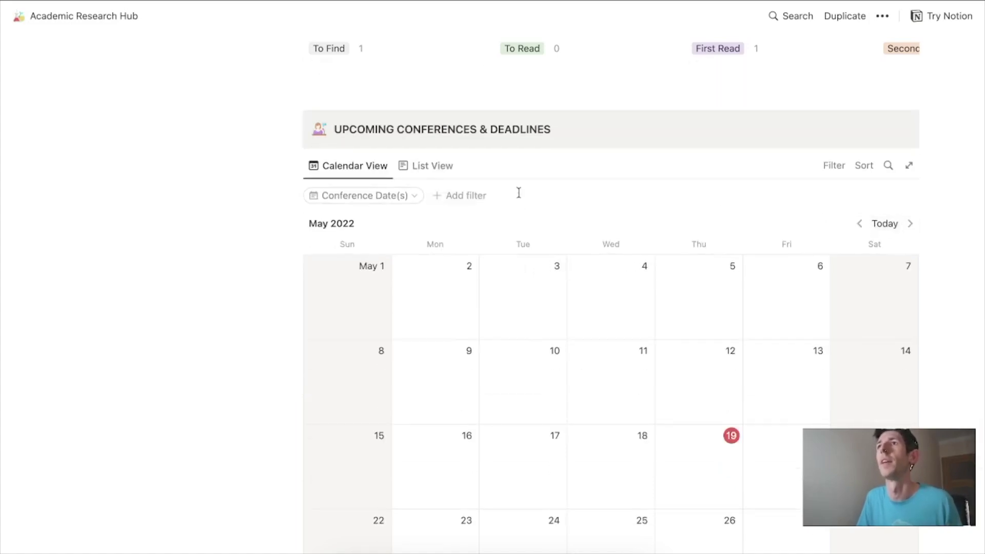
# Step: Show the conferences in List View, then open and close the ICEPS 2022 details
pyautogui.click(432, 170)
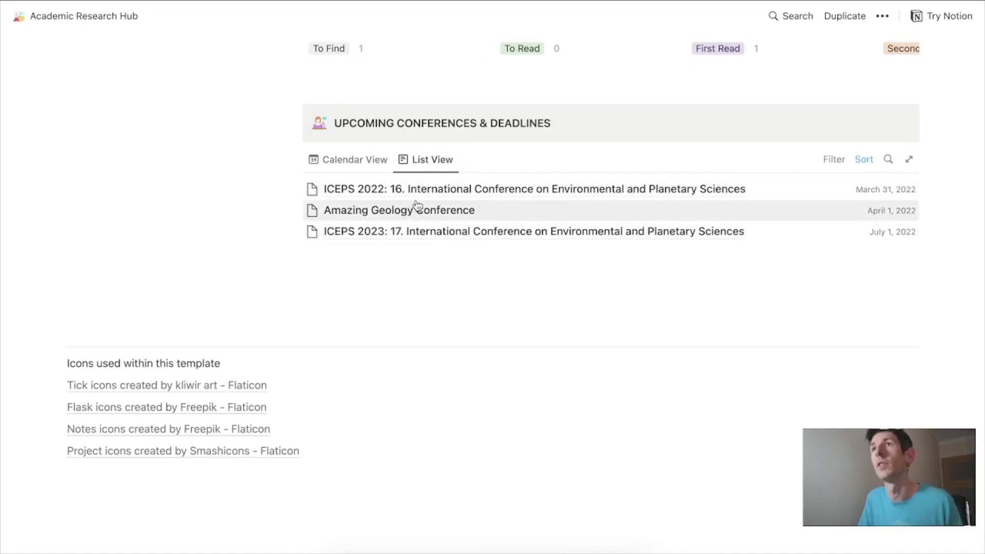
pyautogui.click(416, 195)
pyautogui.scroll(-2, 419, 241)
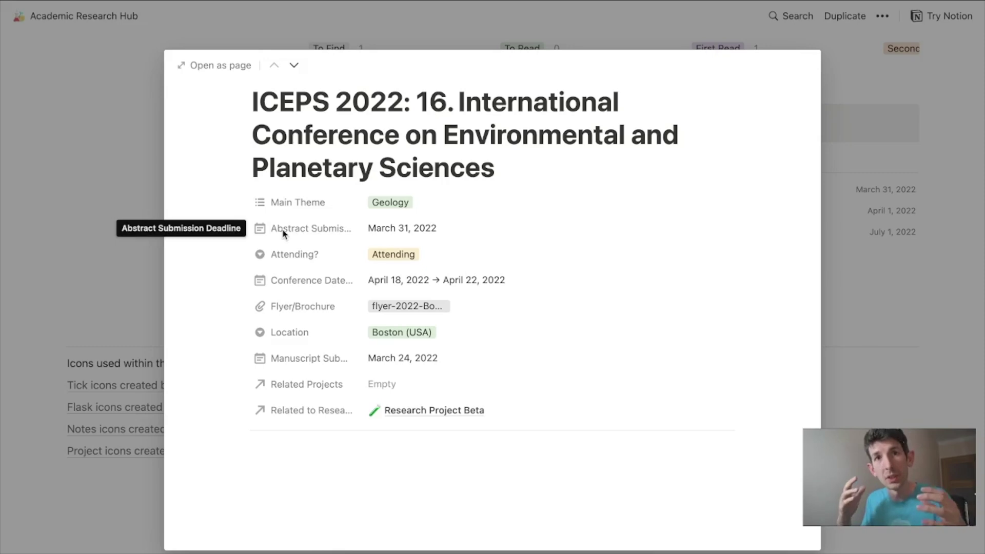
pyautogui.click(129, 211)
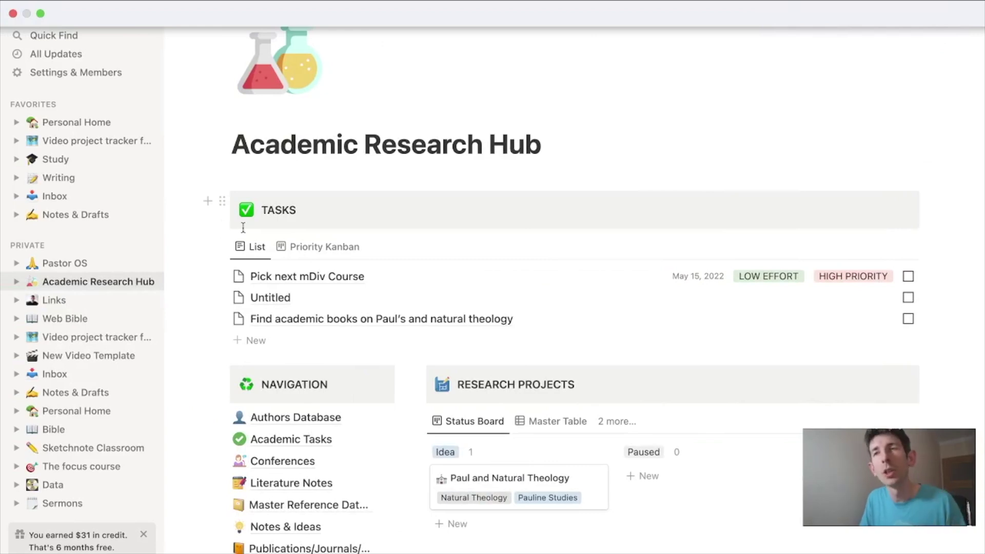
# Step: Scroll to the Research Projects board and open the Paul and Natural Theology project
pyautogui.scroll(-2, 243, 228)
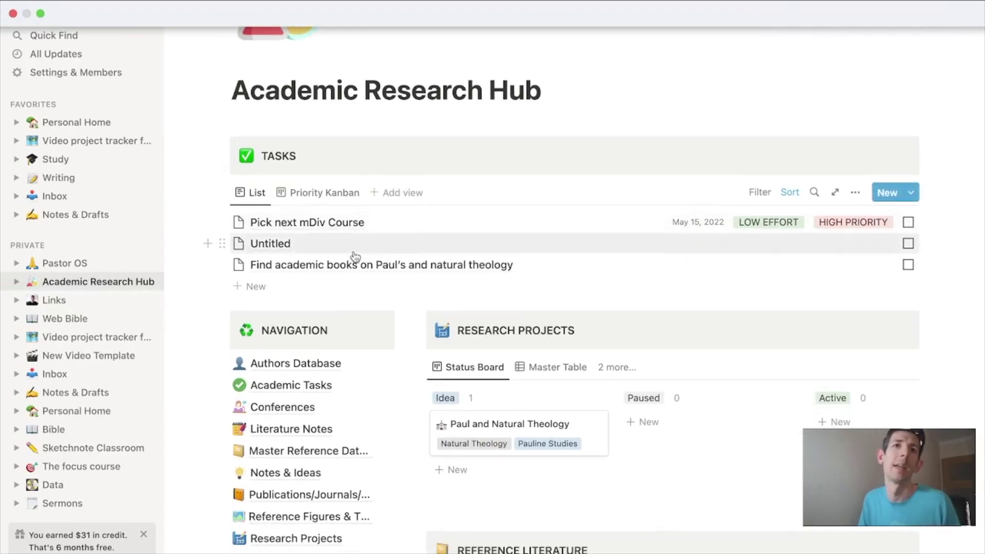
pyautogui.scroll(-1, 356, 257)
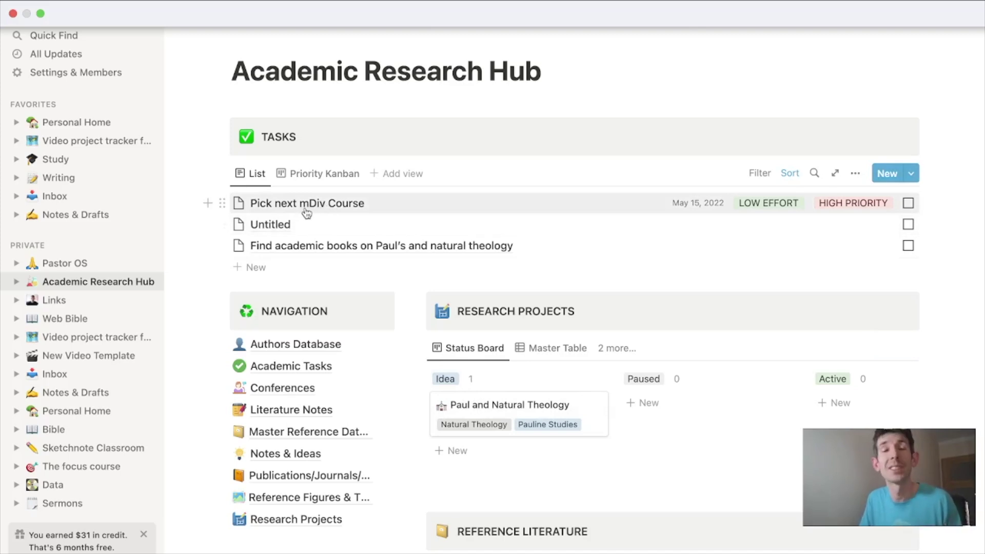
pyautogui.scroll(-5, 292, 231)
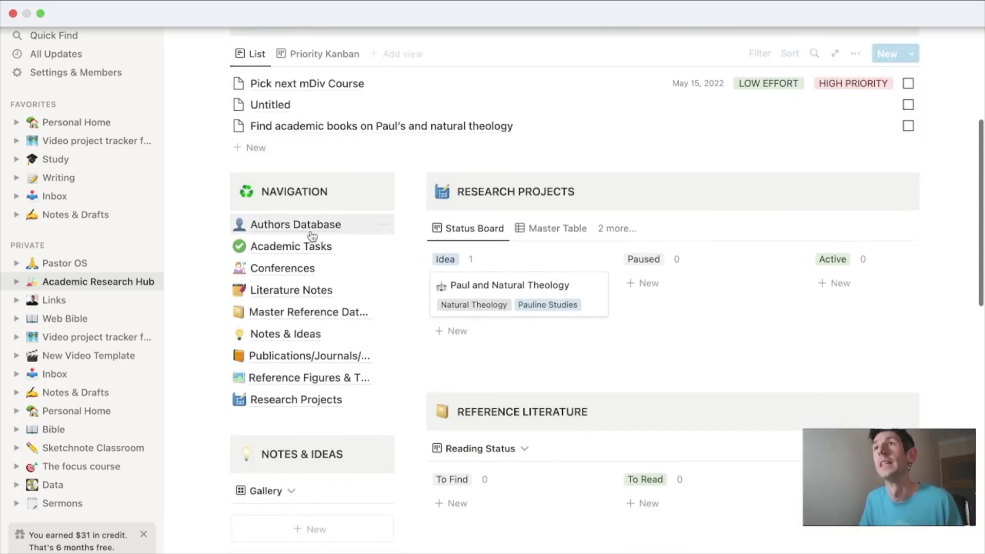
pyautogui.click(501, 291)
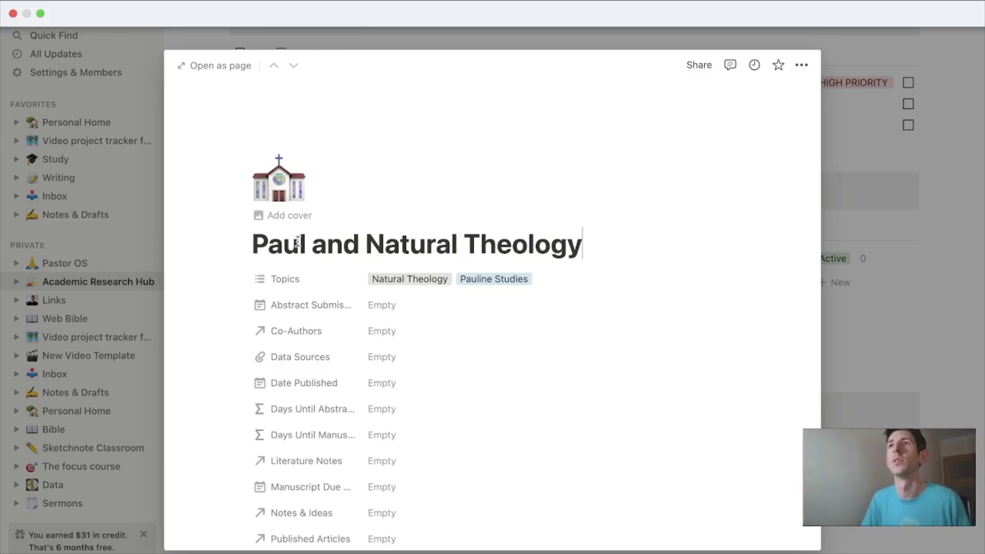
# Step: Scroll through Paul and Natural Theology's properties: Idea status, topics, and related tasks
pyautogui.scroll(-2, 310, 258)
pyautogui.scroll(-1, 310, 258)
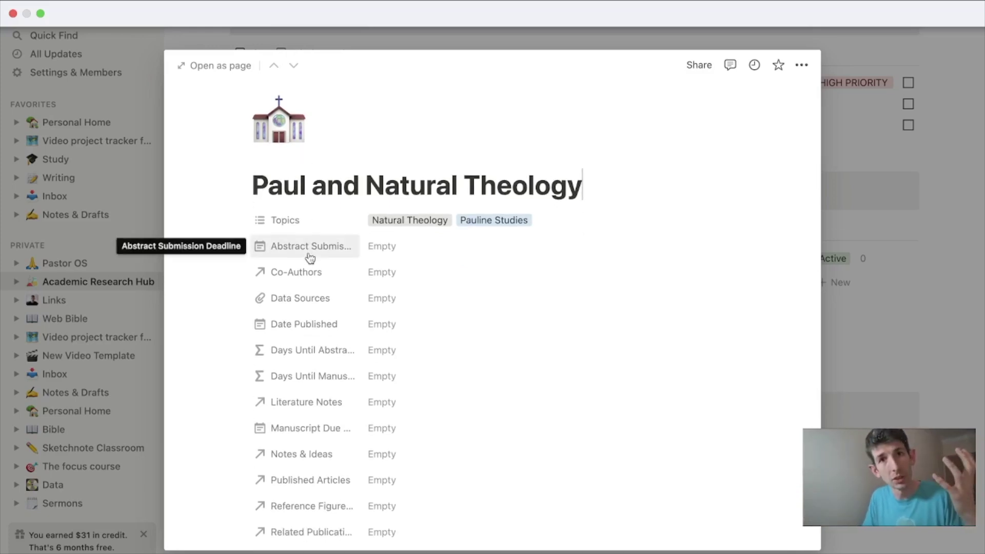
pyautogui.scroll(-8, 316, 263)
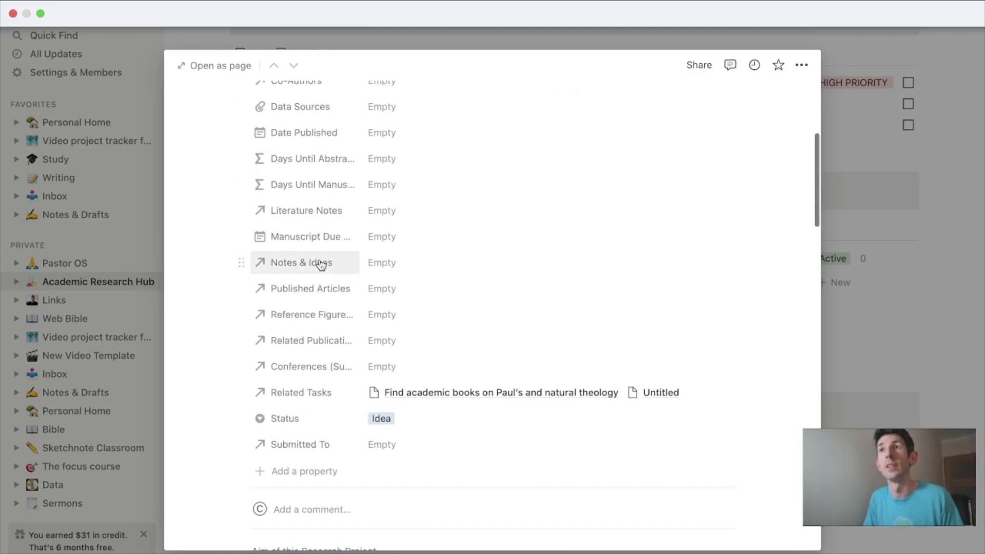
pyautogui.scroll(8, 327, 279)
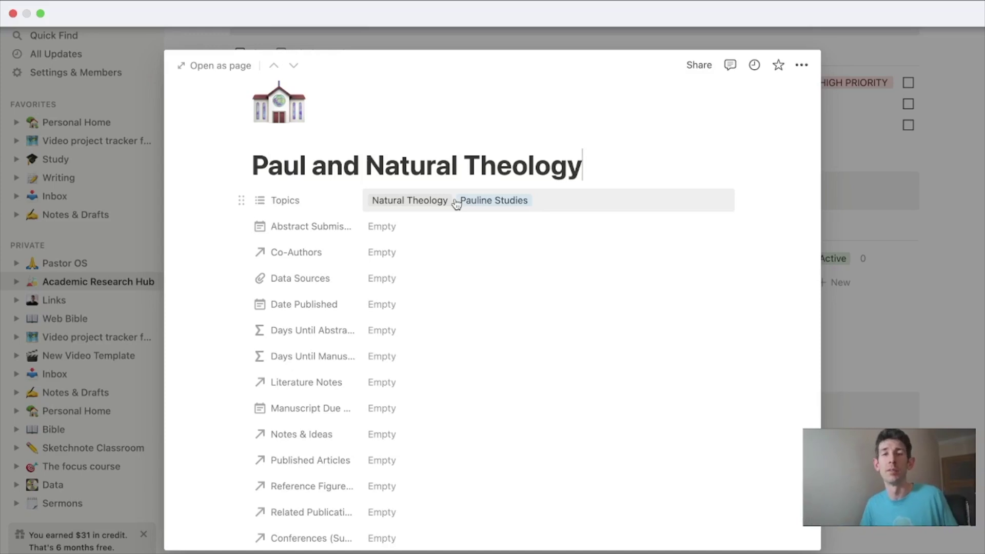
pyautogui.scroll(-10, 448, 214)
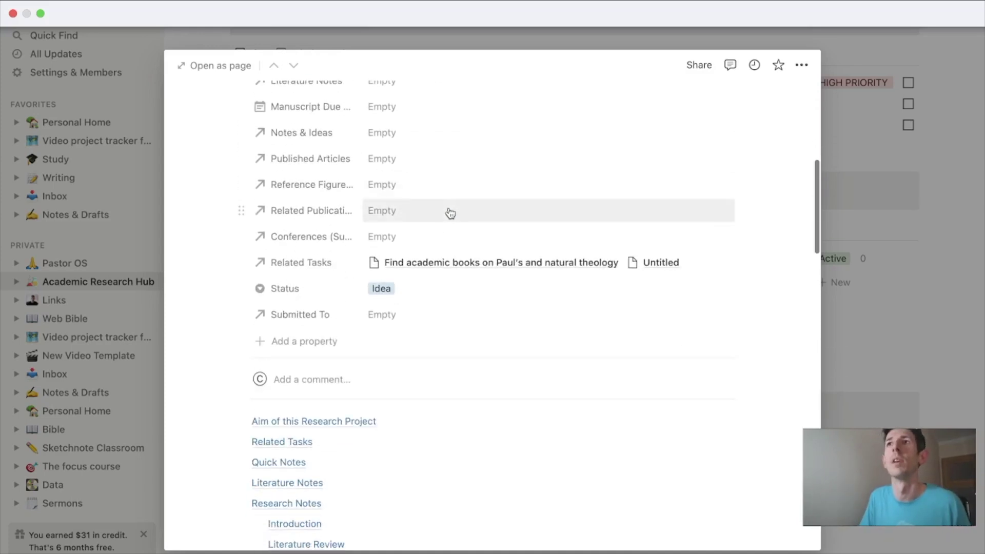
pyautogui.scroll(-5, 449, 221)
pyautogui.scroll(-1, 427, 226)
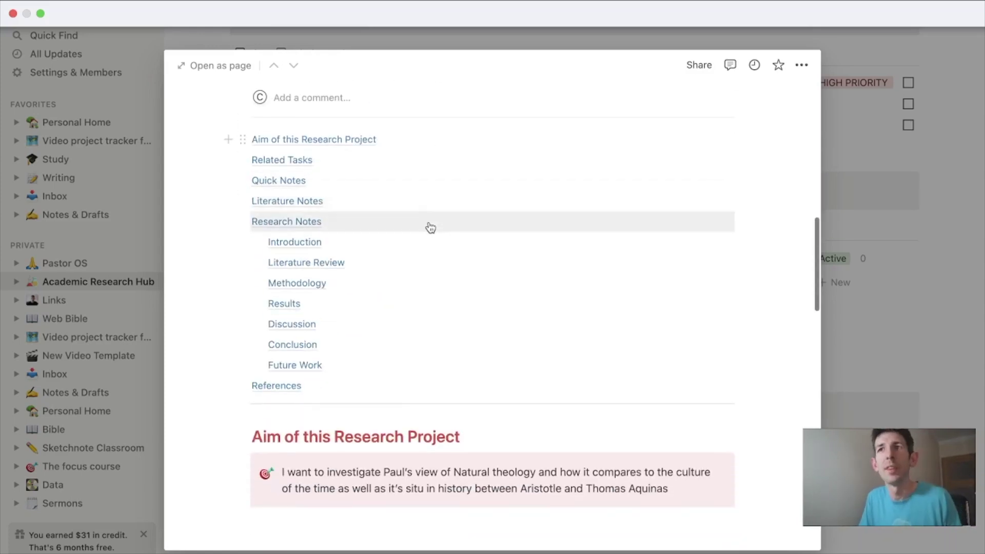
pyautogui.scroll(-5, 424, 241)
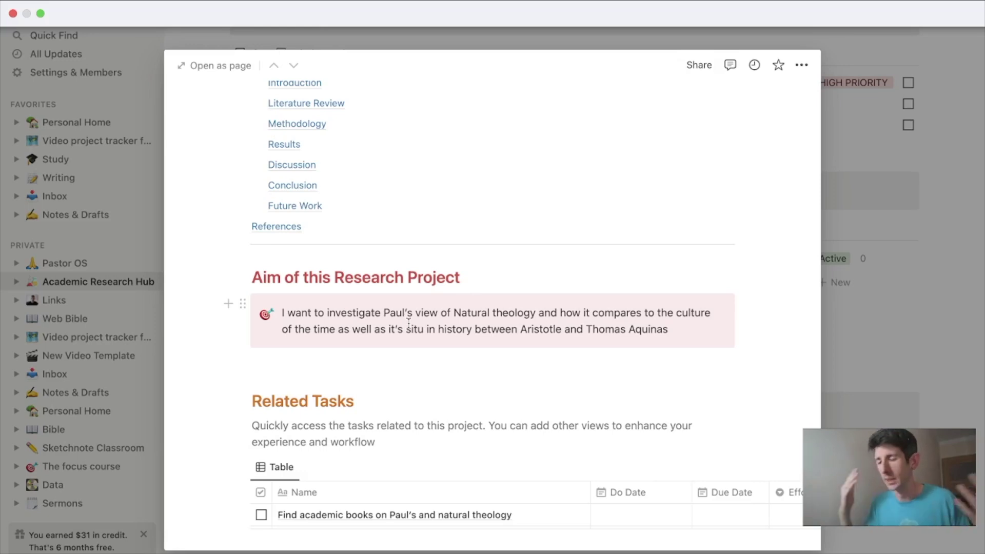
pyautogui.scroll(-3, 411, 324)
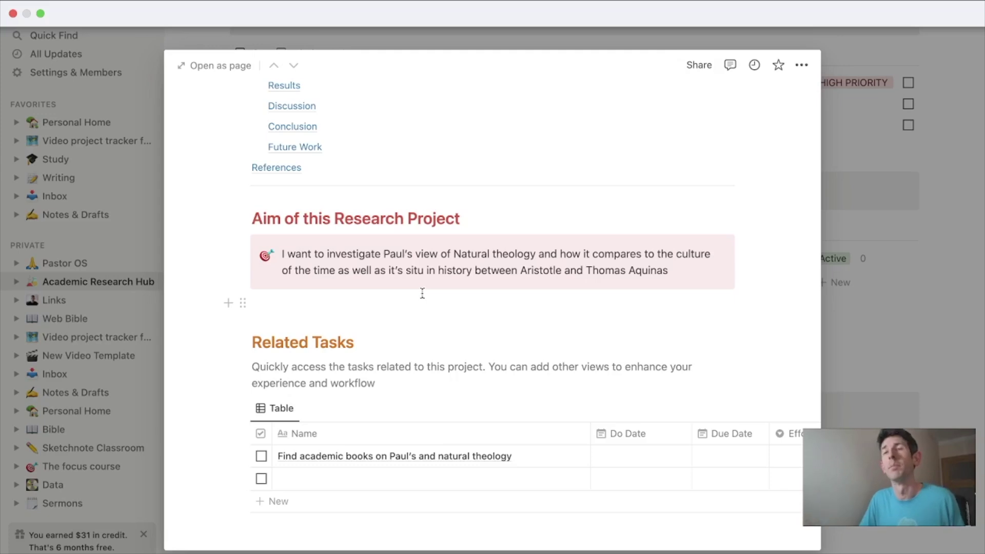
pyautogui.scroll(-1, 416, 322)
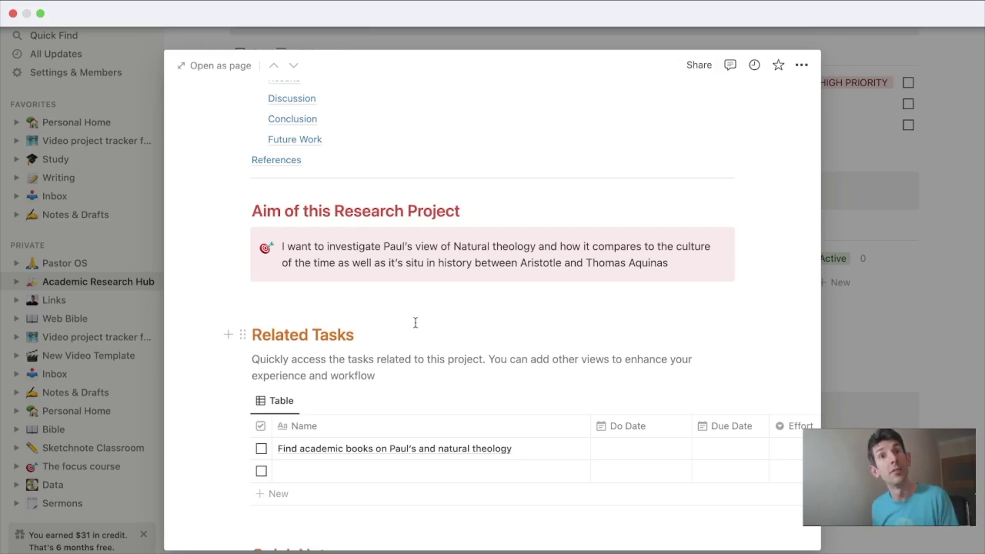
pyautogui.scroll(-2, 416, 322)
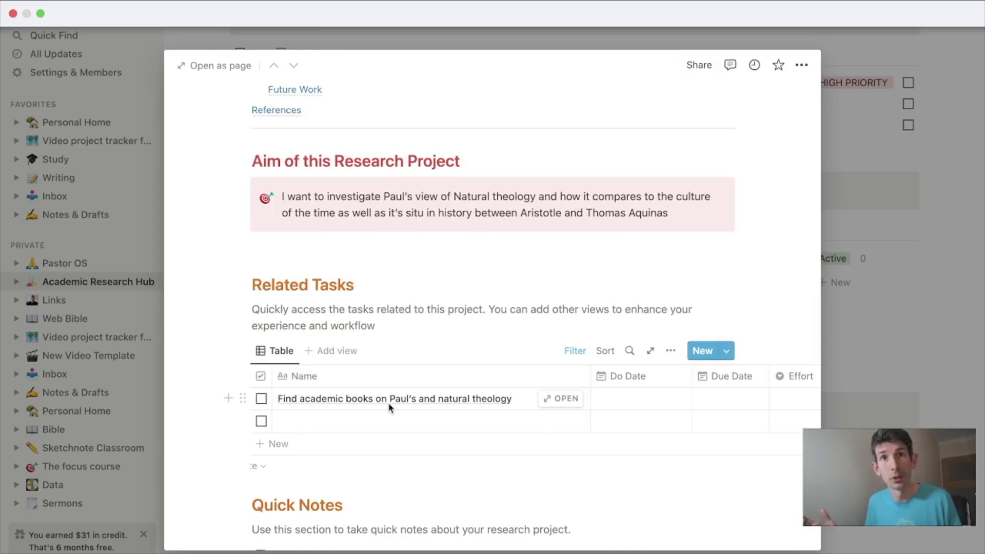
pyautogui.click(365, 421)
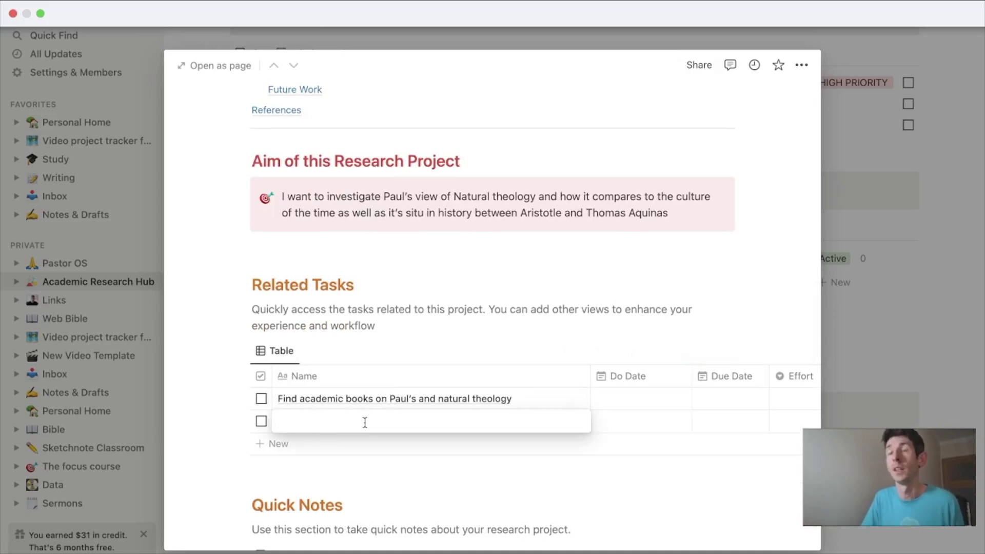
# Step: Name the task 'Read Romans and find other comparisons for romans 1 and romans 10'
pyautogui.write('Re read r')
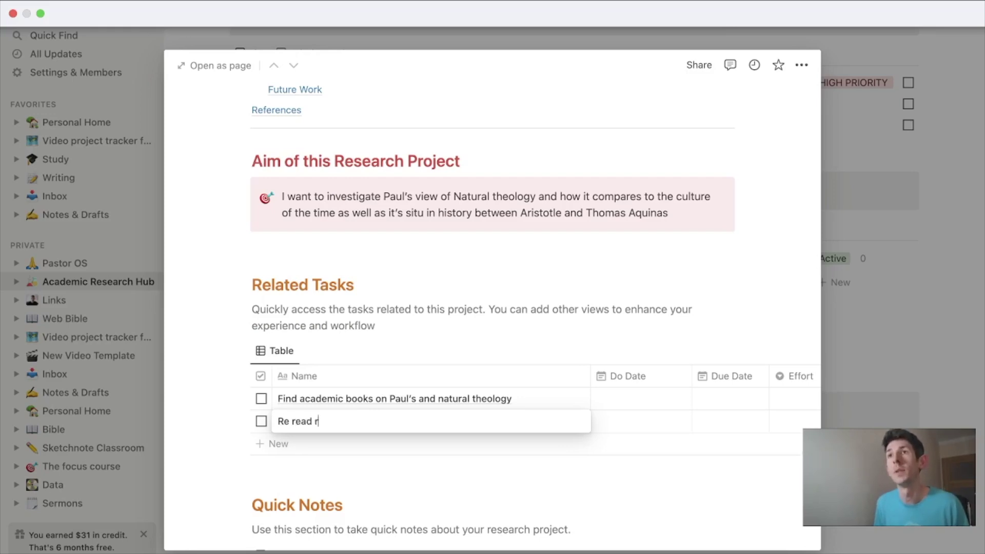
pyautogui.hotkey('alt', 'shift', 'Left')
pyautogui.hotkey('alt', 'shift', 'Left')
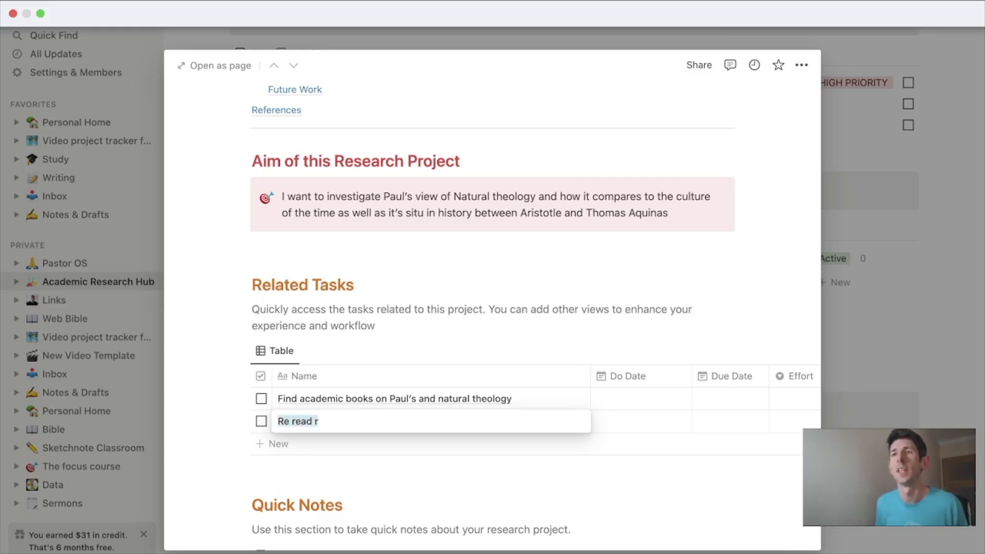
pyautogui.write('Read Romans and find other comparisions for romans 1 and romans 10')
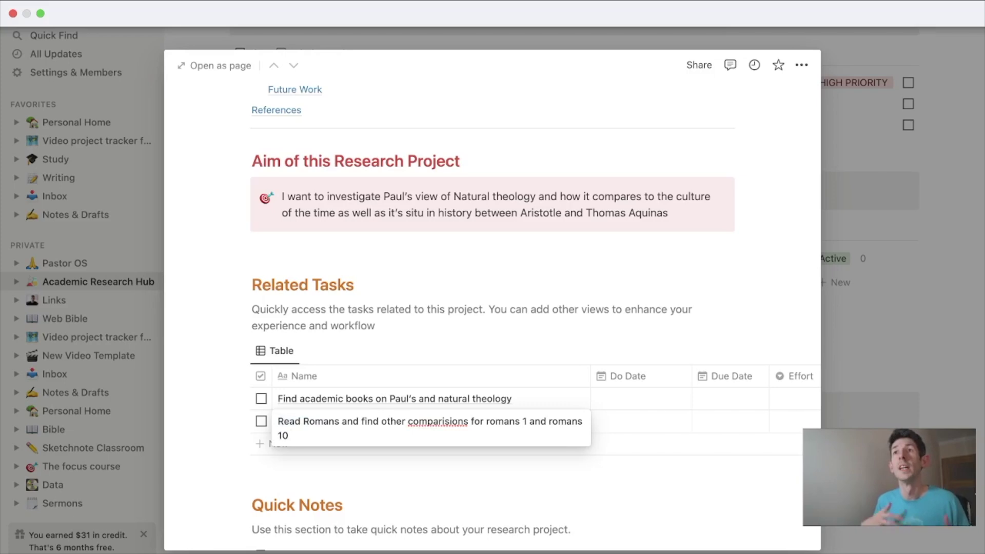
pyautogui.rightClick(431, 426)
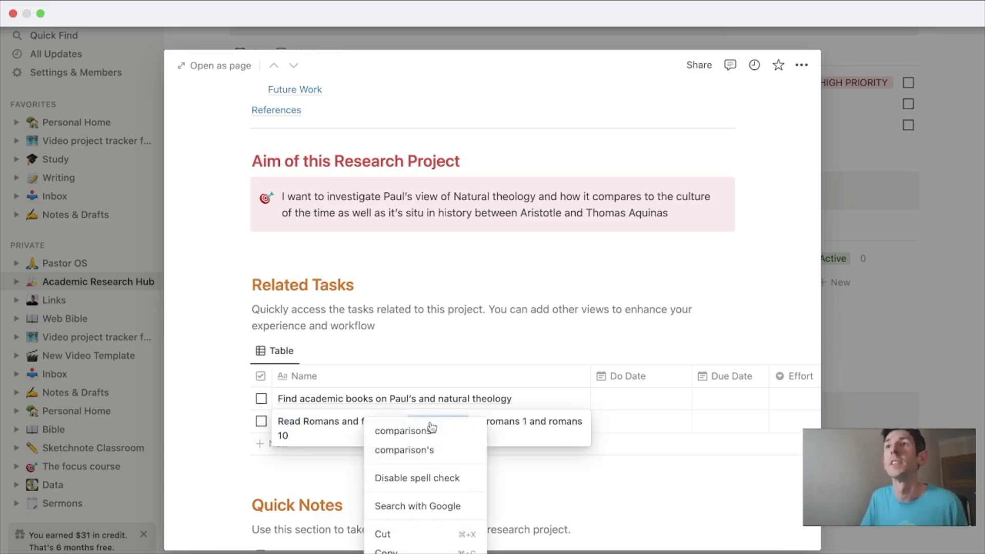
pyautogui.click(404, 431)
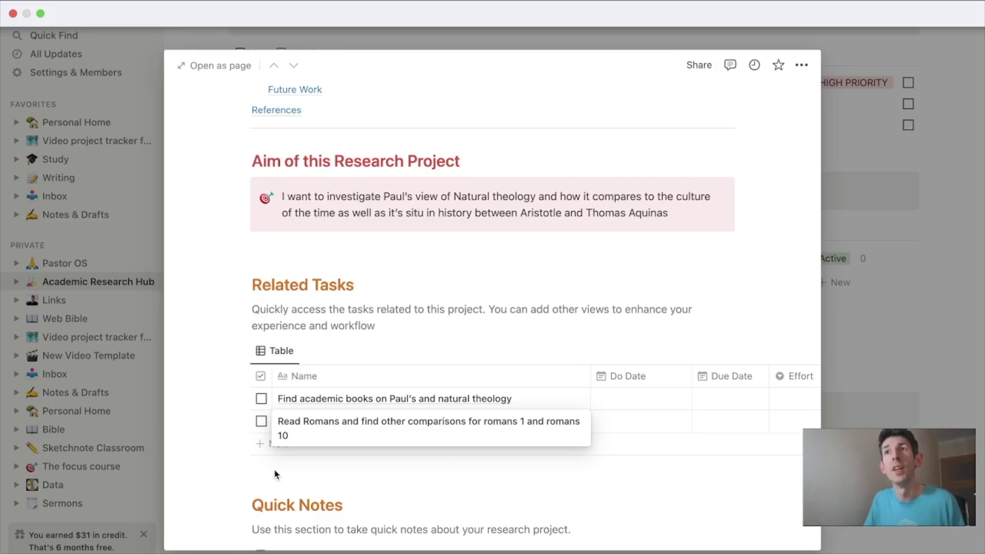
pyautogui.press('Escape')
# Step: Add the related task 'Check my pauline theology books for natural theology'
pyautogui.click(266, 446)
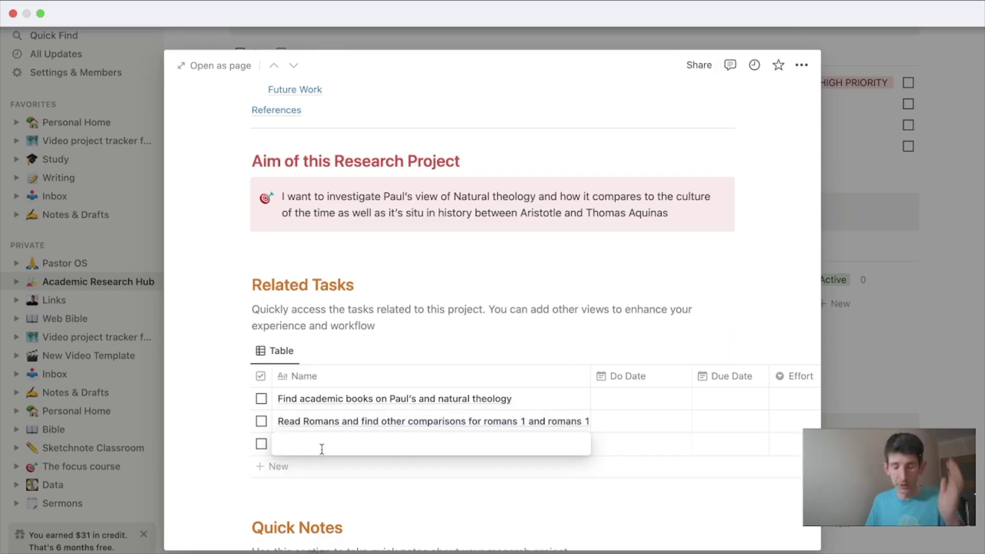
pyautogui.write('Check my ')
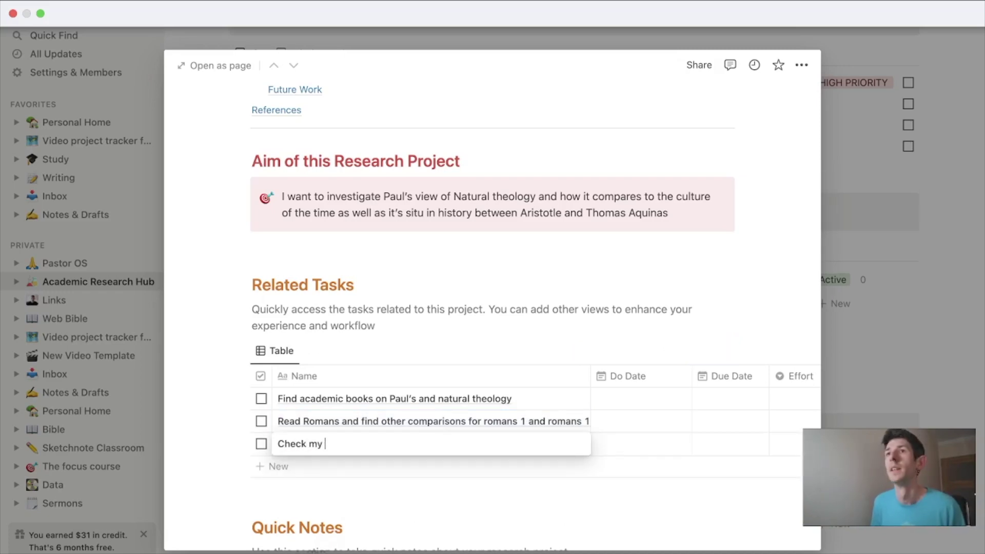
pyautogui.write('pualing')
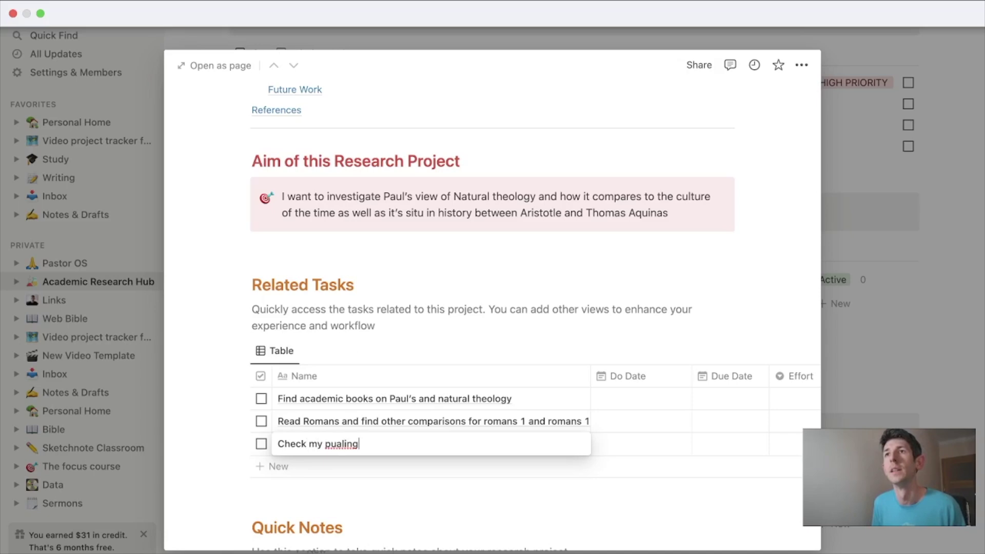
pyautogui.press('BackSpace')
pyautogui.press('BackSpace')
pyautogui.press('BackSpace')
pyautogui.press('BackSpace')
pyautogui.press('BackSpace')
pyautogui.press('BackSpace')
pyautogui.write('auline ')
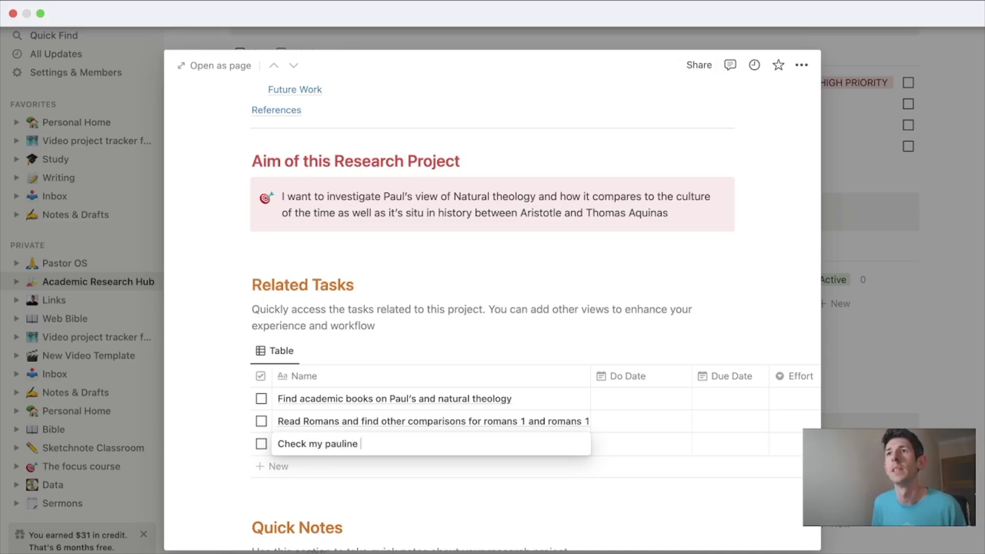
pyautogui.write('theology')
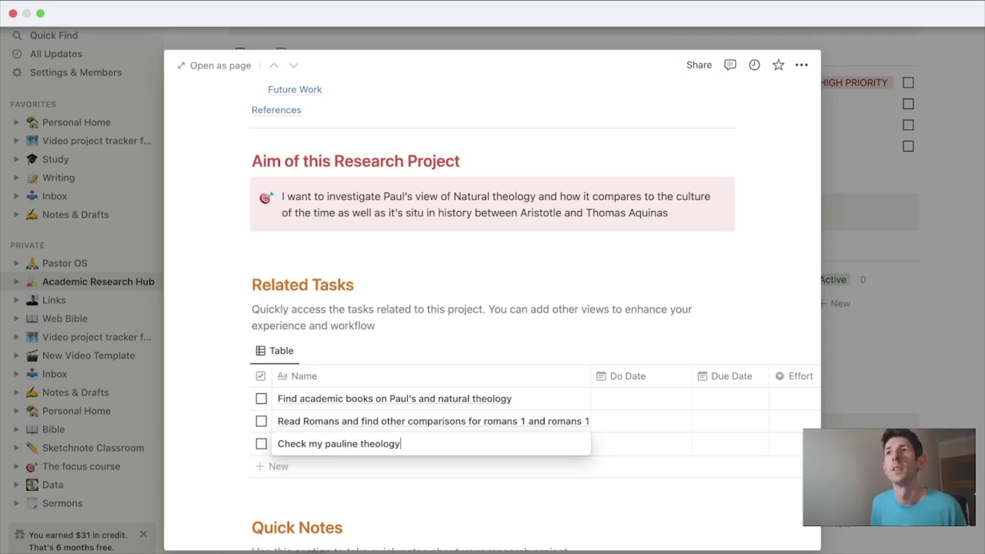
pyautogui.write(' books wi')
pyautogui.press('BackSpace')
pyautogui.press('BackSpace')
pyautogui.write('for ')
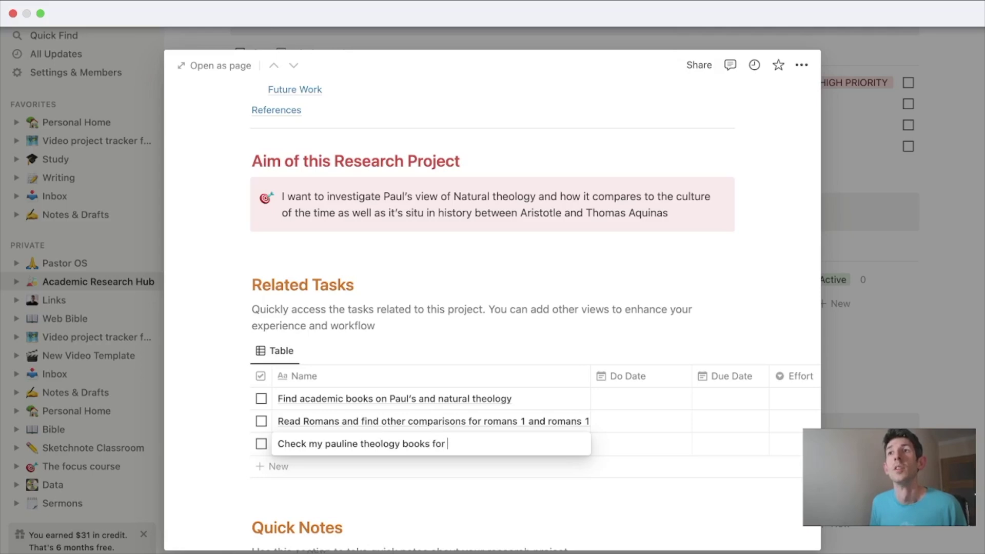
pyautogui.write('natural ')
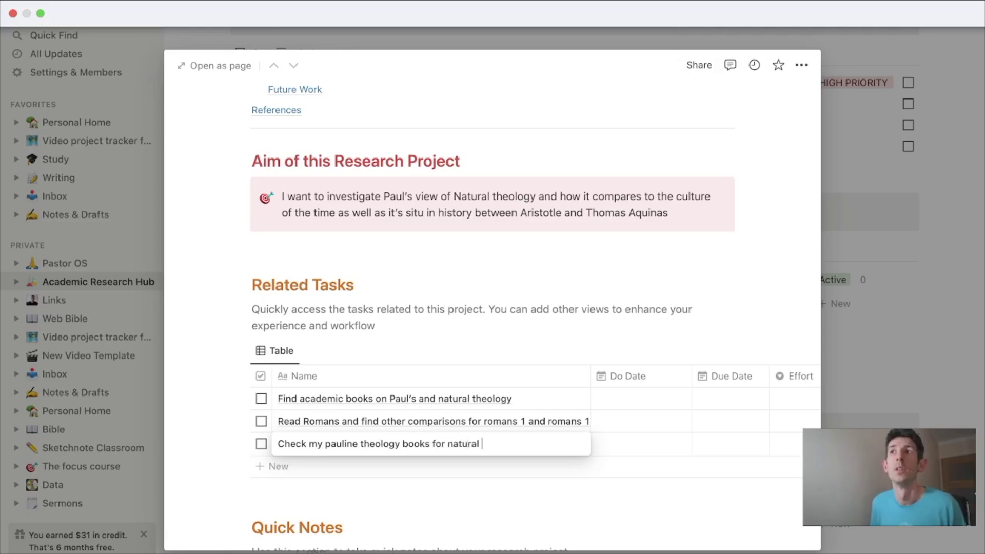
pyautogui.write('theology')
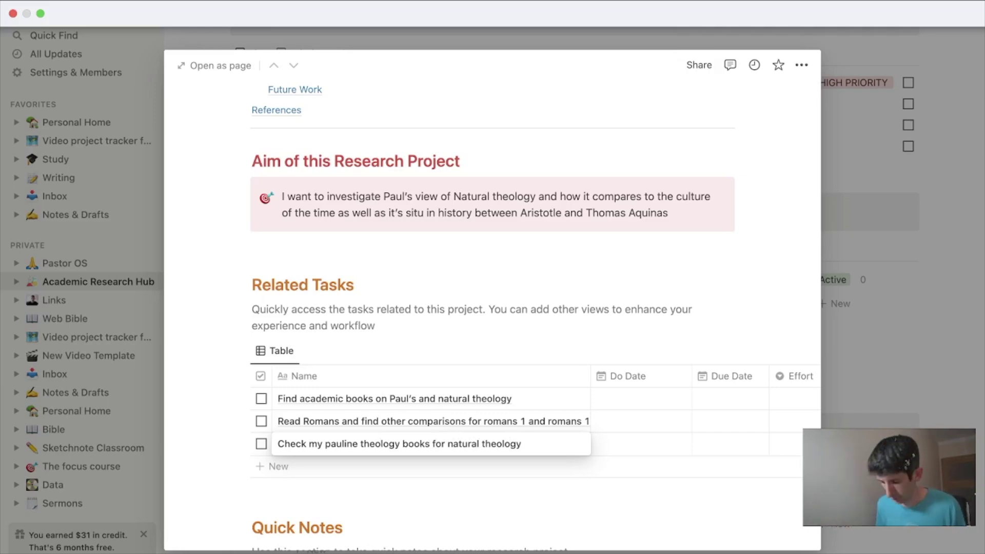
pyautogui.press('Escape')
pyautogui.press('Return')
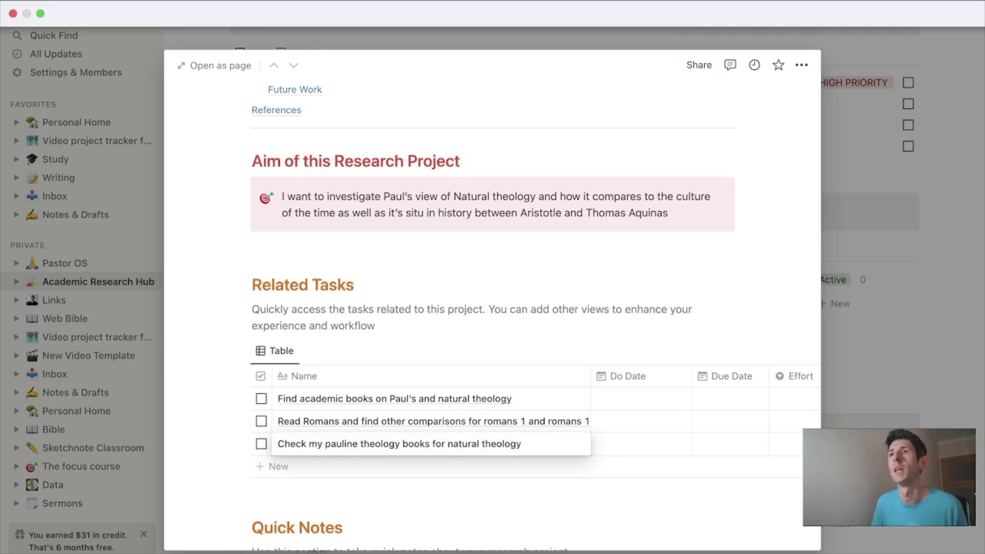
# Step: Add the related task 'Find a resource on Aristotle's view of natural theology'
pyautogui.click(275, 467)
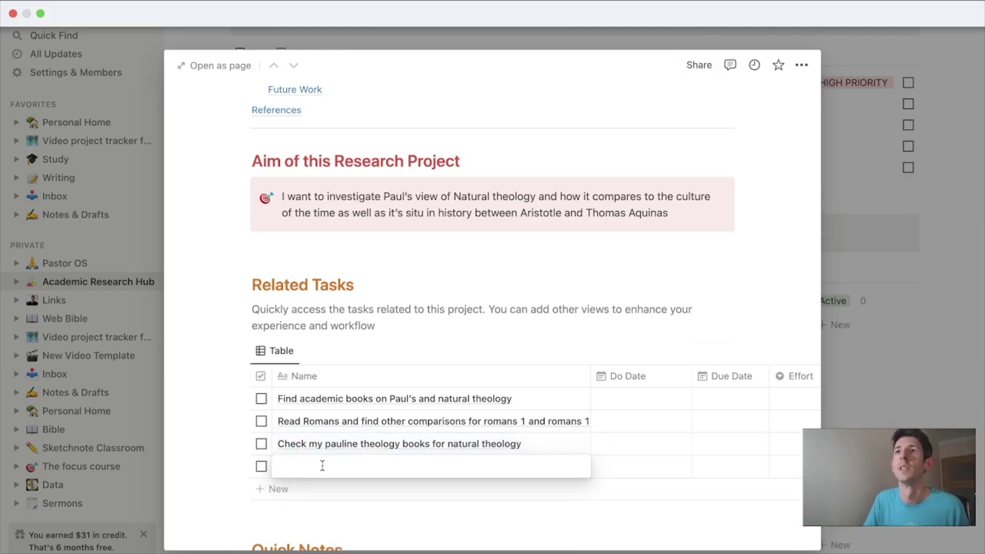
pyautogui.write('Find ')
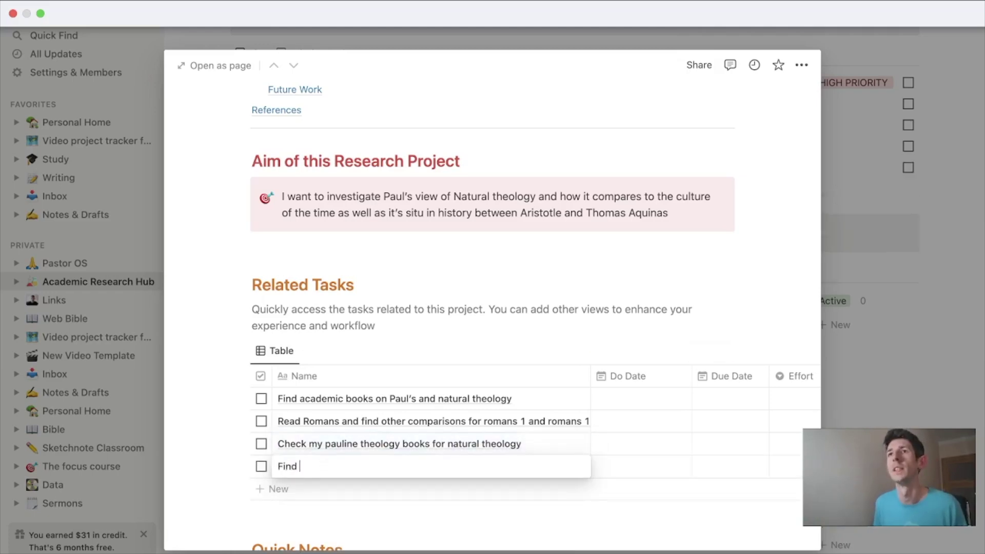
pyautogui.write('a resource on a')
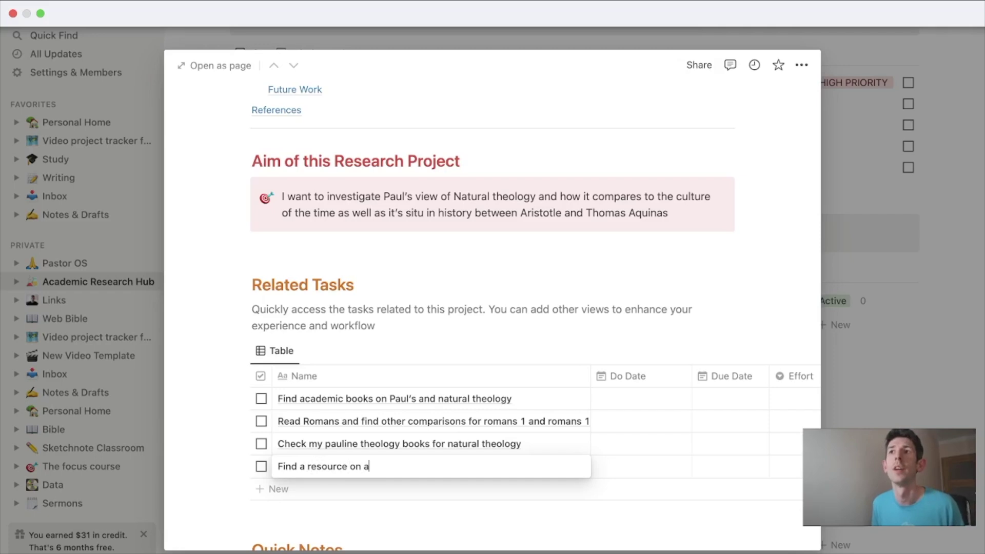
pyautogui.write('ristotles ')
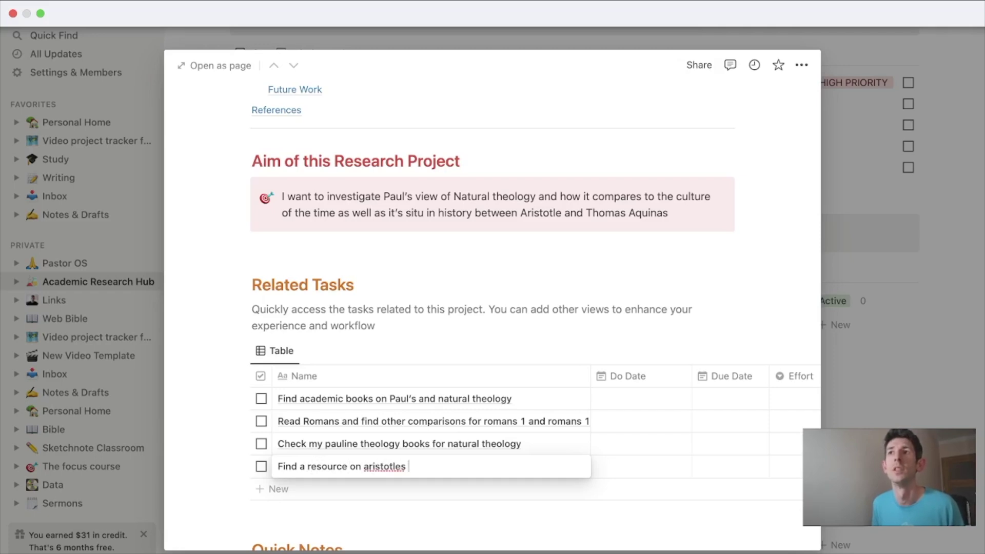
pyautogui.write('view of natura')
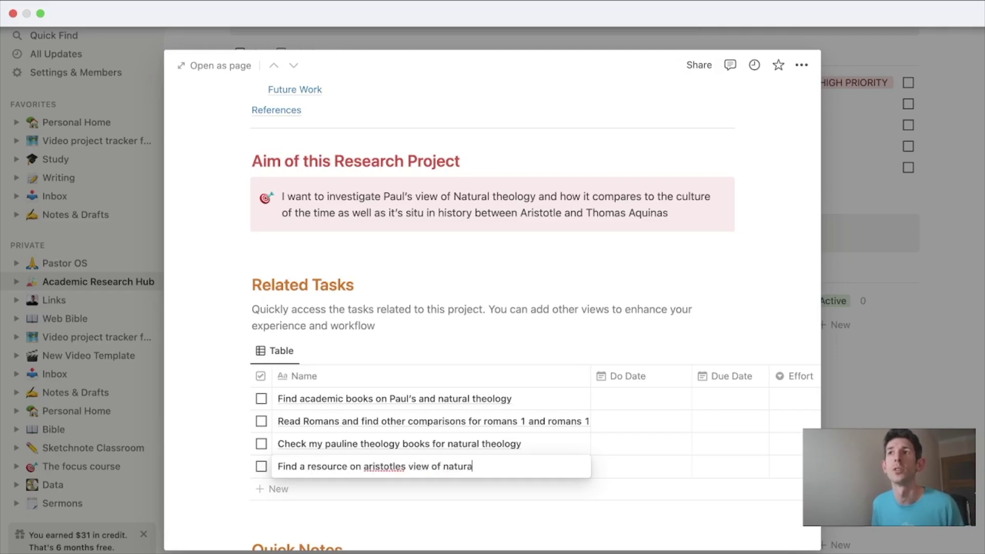
pyautogui.write('l theology')
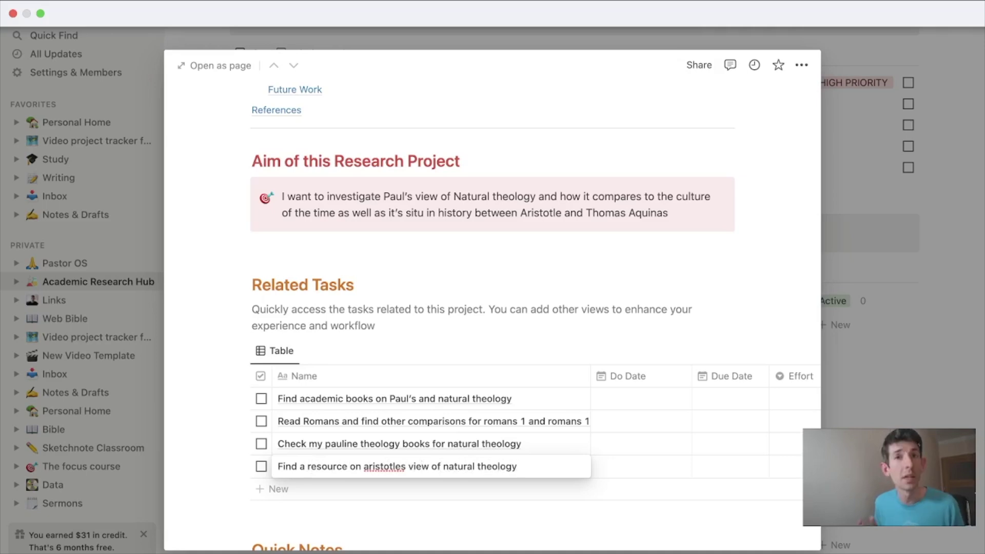
pyautogui.click(405, 467)
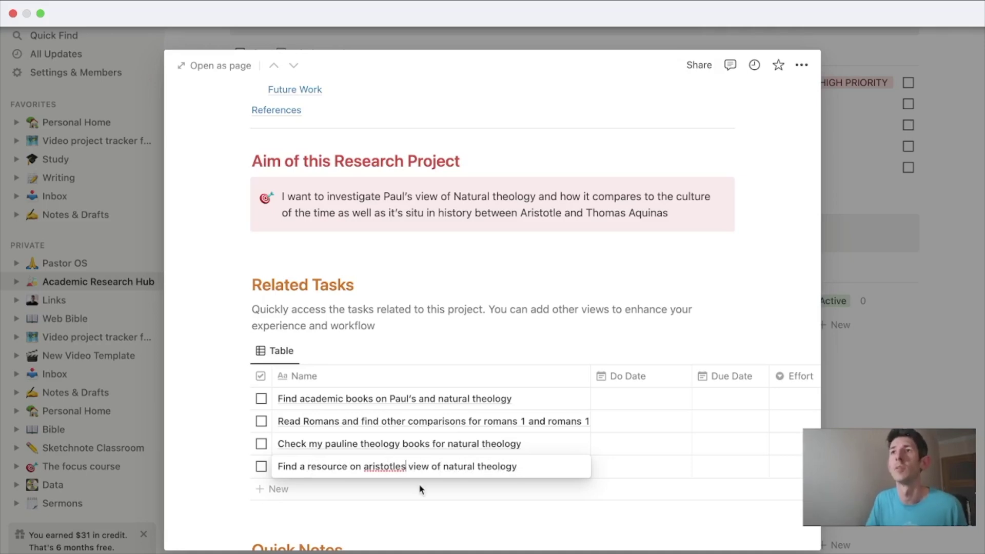
pyautogui.click(402, 466)
pyautogui.write("'")
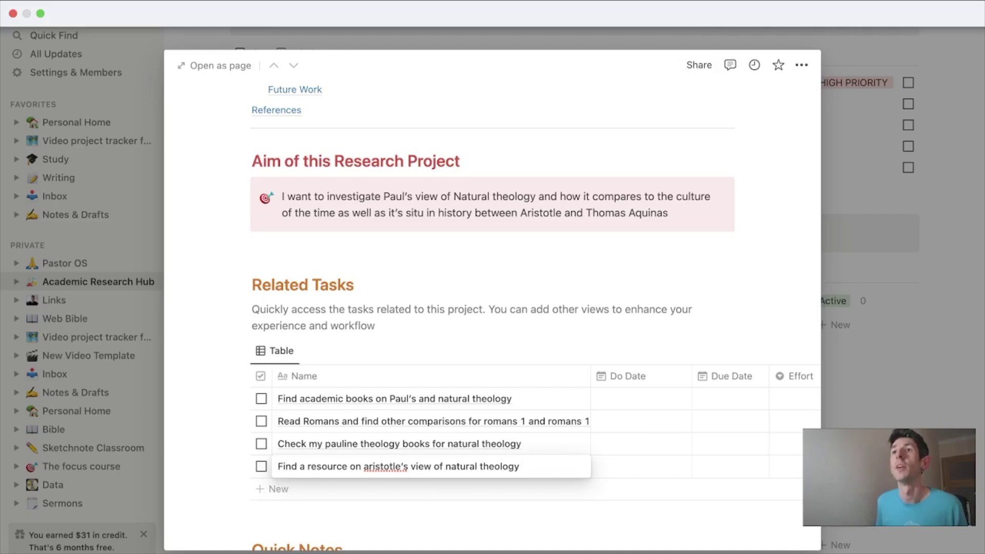
pyautogui.write('A')
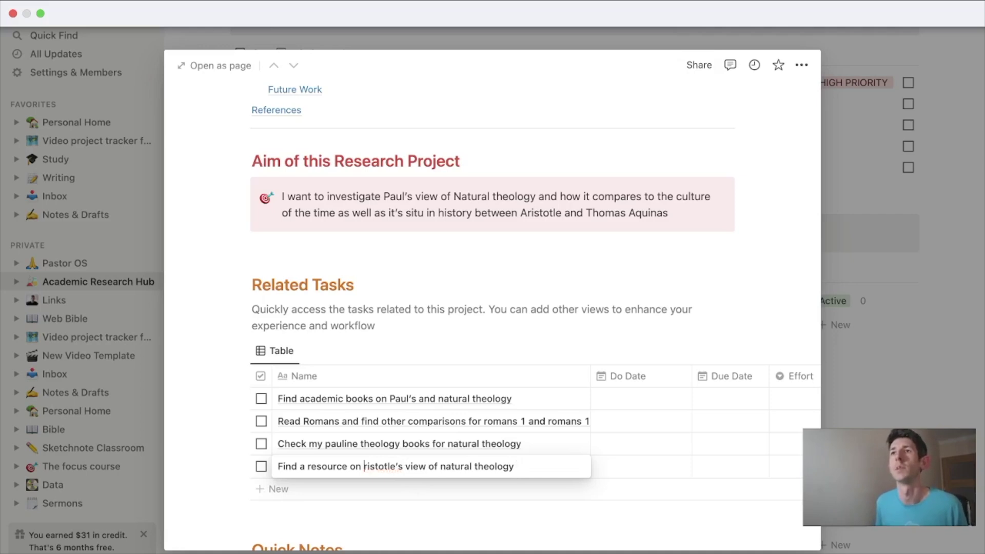
pyautogui.press('Delete')
pyautogui.hotkey('alt', 'Right')
pyautogui.hotkey('alt', 'Right')
pyautogui.hotkey('alt', 'Right')
pyautogui.hotkey('alt', 'Right')
pyautogui.hotkey('alt', 'Right')
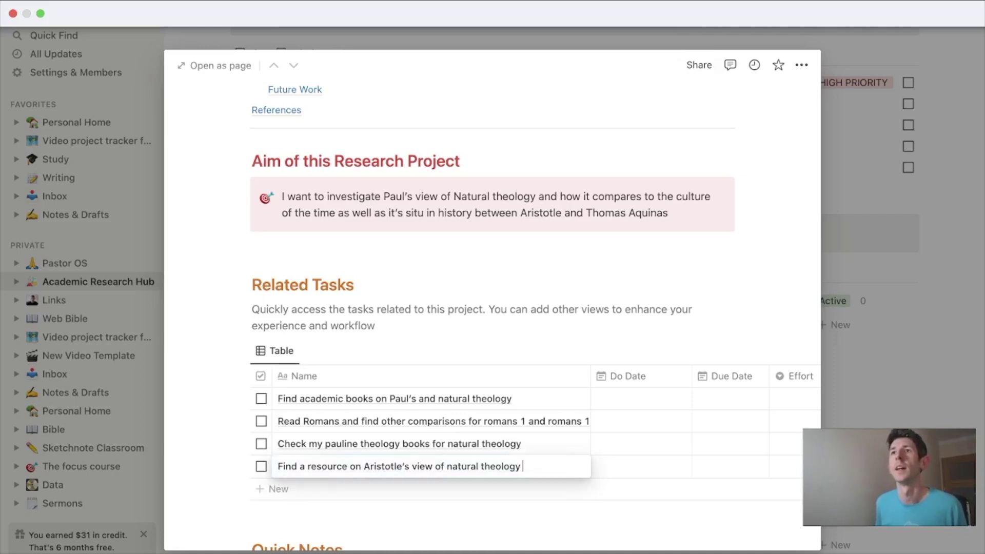
# Step: Add a fifth related task named 'Find resource on Thomas Aquinas's natural theology'
pyautogui.click(277, 488)
pyautogui.write('Read up')
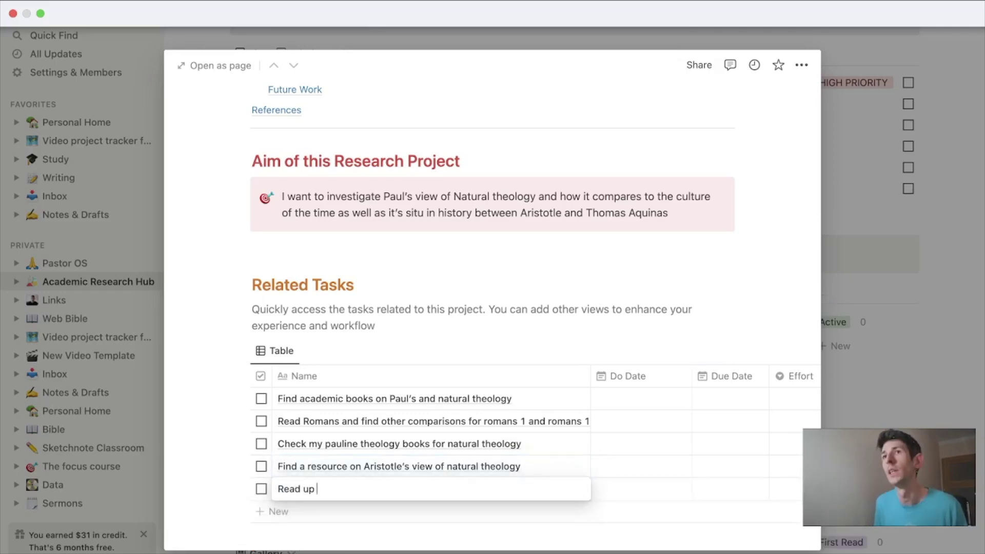
pyautogui.press('super+a')
pyautogui.write('Find resource on ')
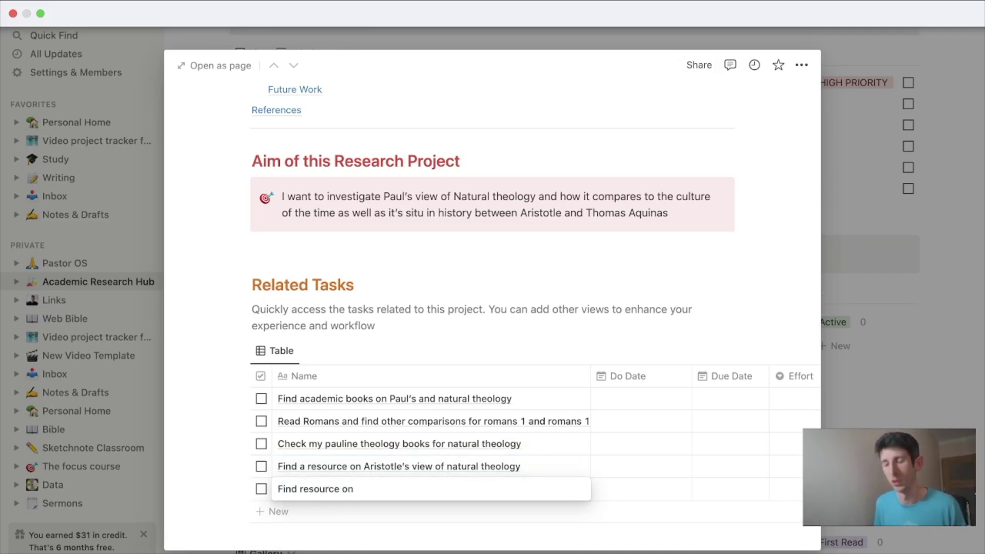
pyautogui.write('Thomas ')
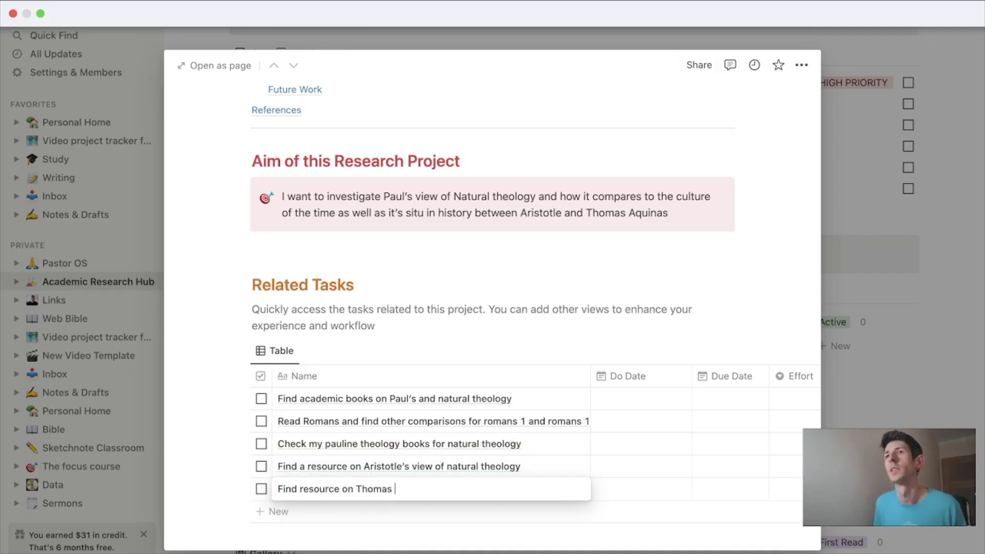
pyautogui.write('Aqui')
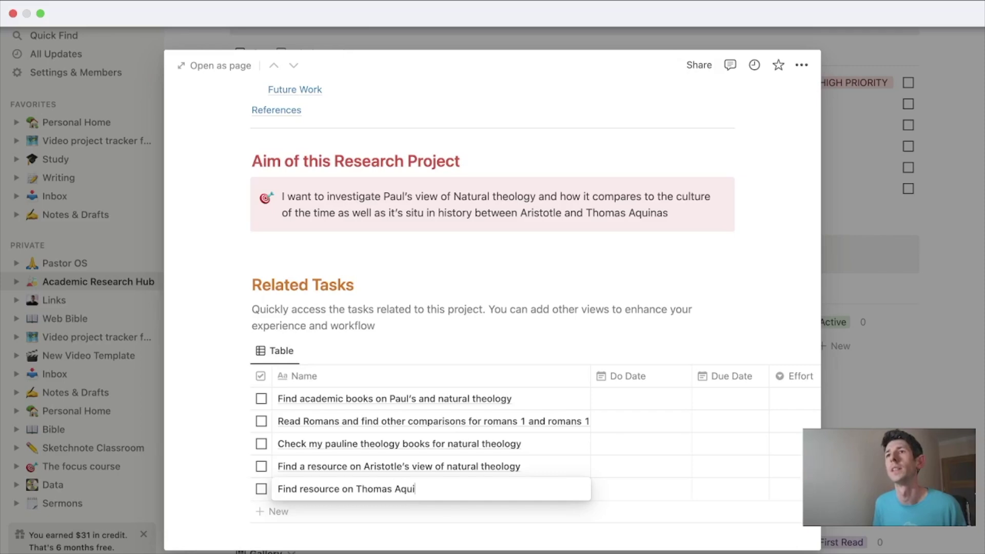
pyautogui.write('nas’s c')
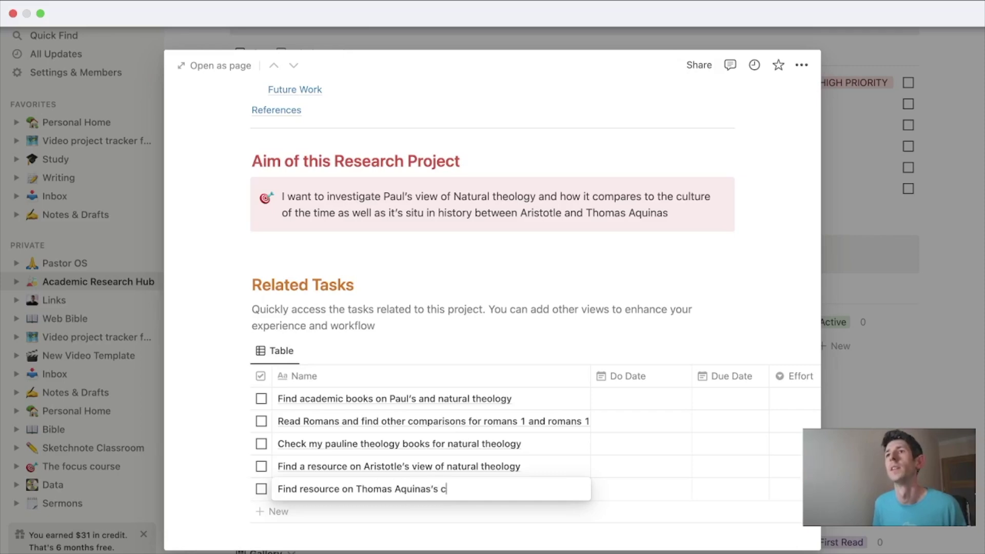
pyautogui.press('BackSpace')
pyautogui.write('natural the')
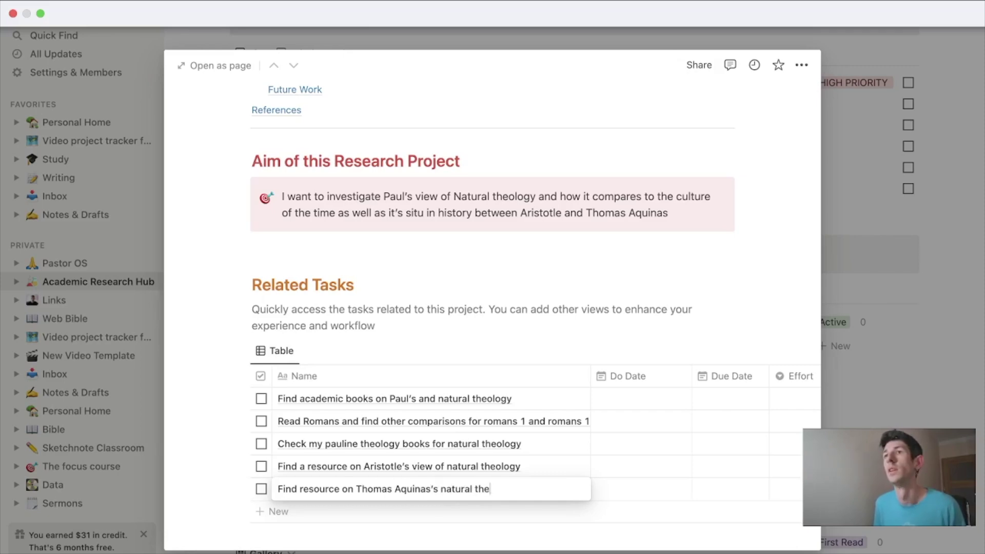
pyautogui.write('ology')
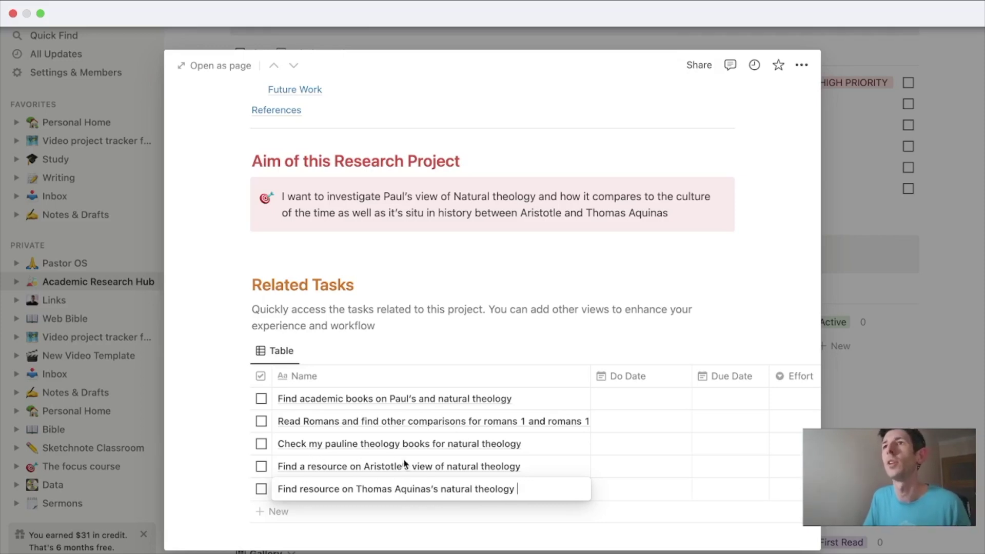
# Step: Finish naming the new task and tag the first related task as LOW EFFORT
pyautogui.press('Escape')
pyautogui.hscroll(4, 664, 409)
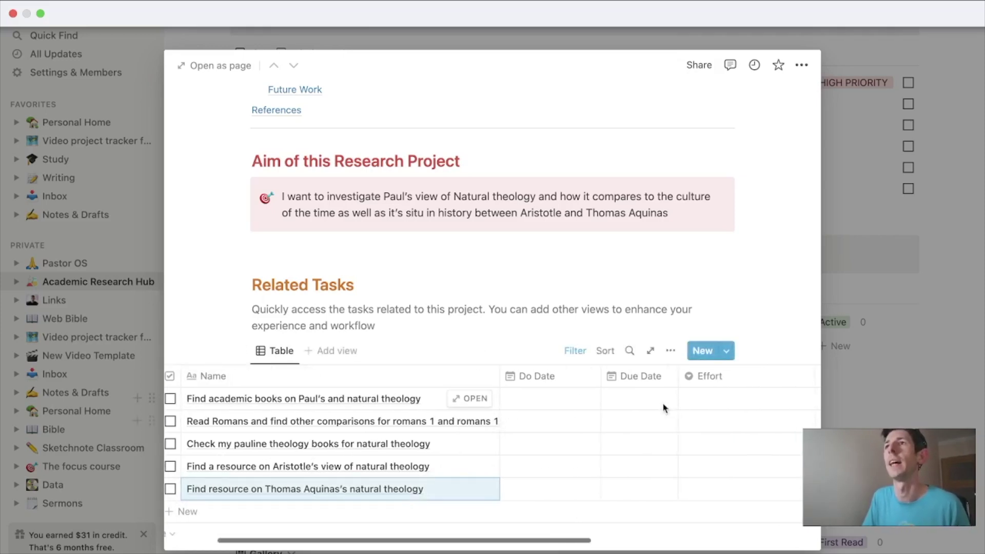
pyautogui.hscroll(-3, 492, 401)
pyautogui.hscroll(3, 469, 399)
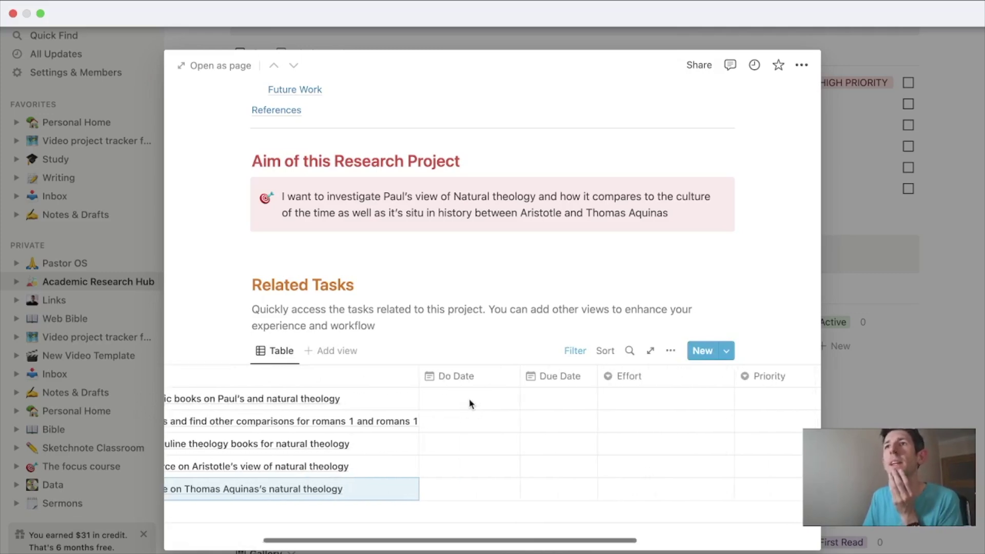
pyautogui.click(668, 401)
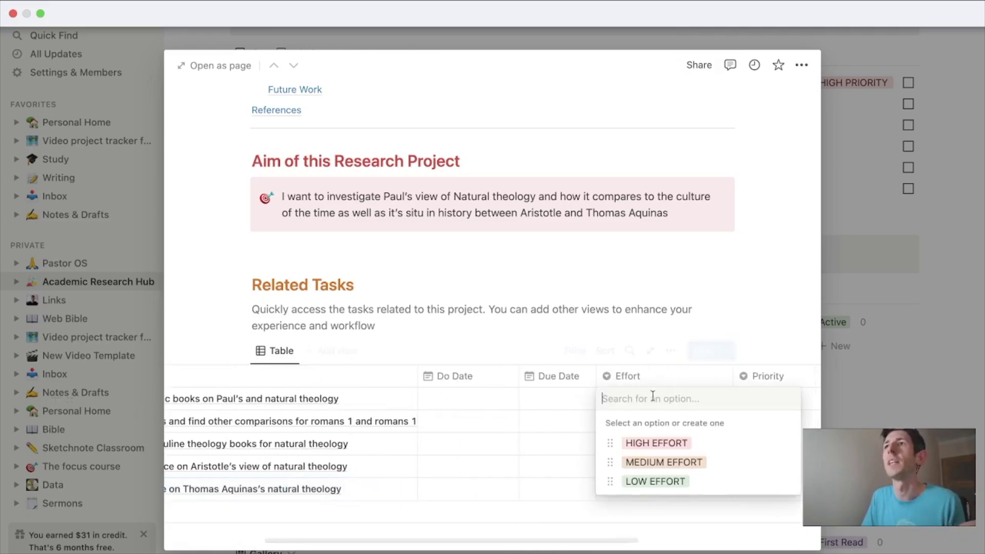
pyautogui.click(683, 479)
pyautogui.click(765, 405)
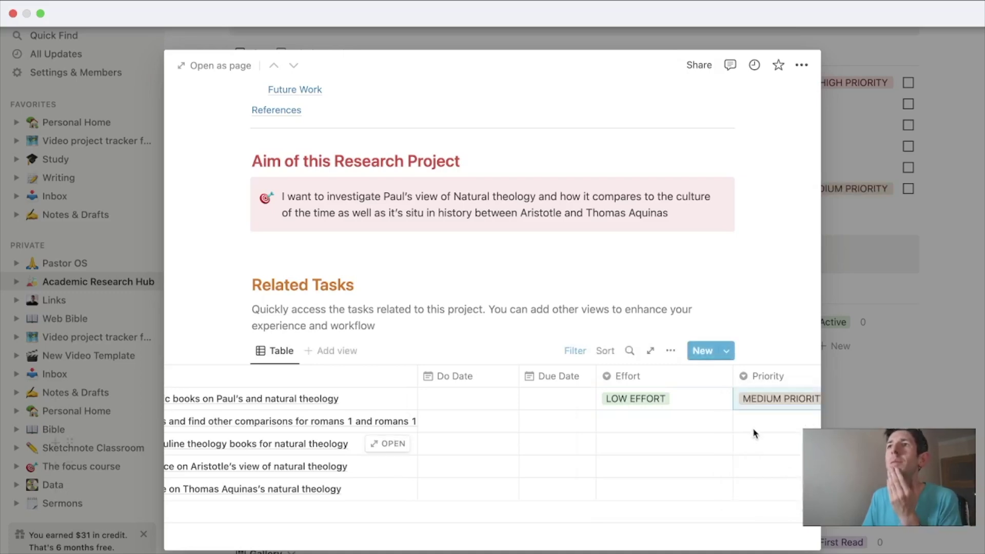
# Step: Give the second task, the Romans reading, LOW EFFORT and HIGH PRIORITY
pyautogui.click(754, 431)
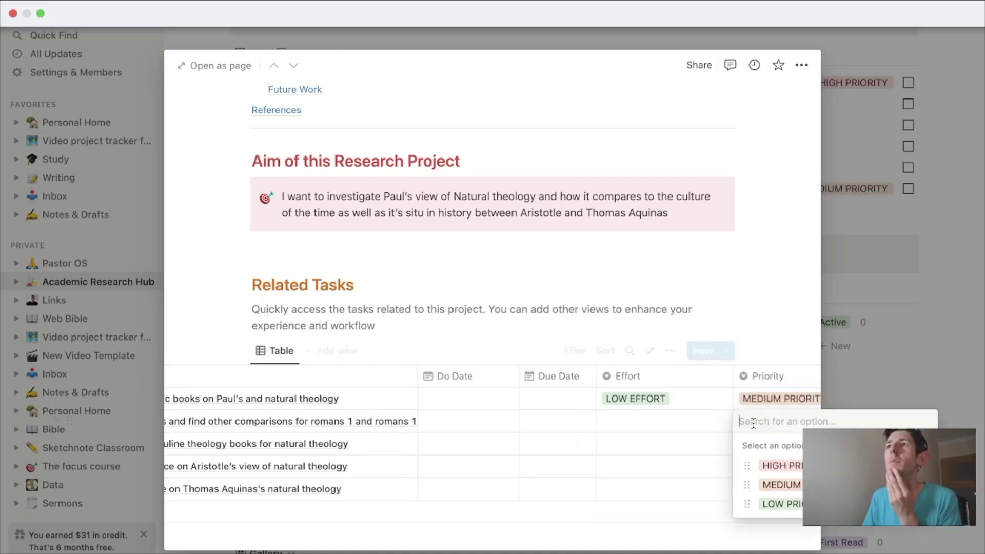
pyautogui.click(765, 493)
pyautogui.click(699, 429)
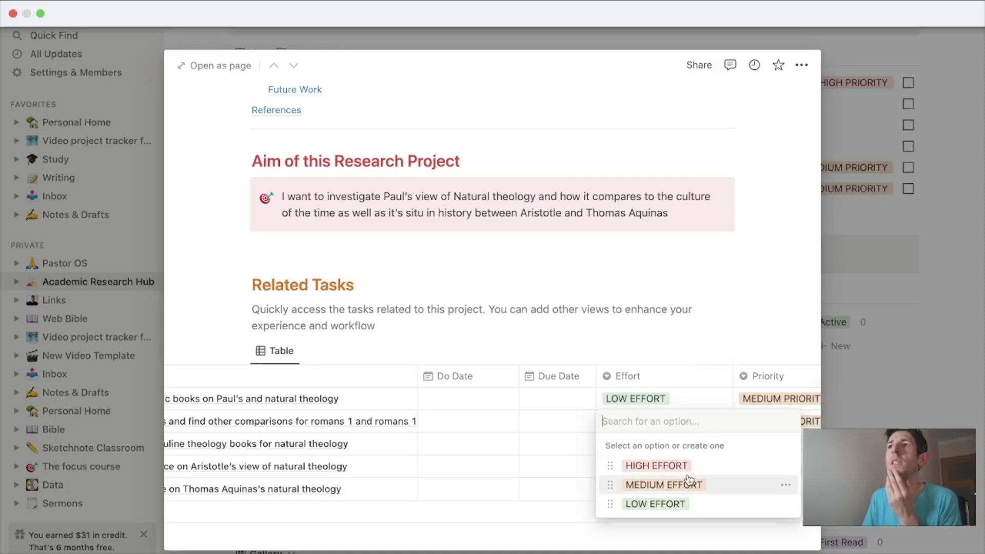
pyautogui.click(688, 504)
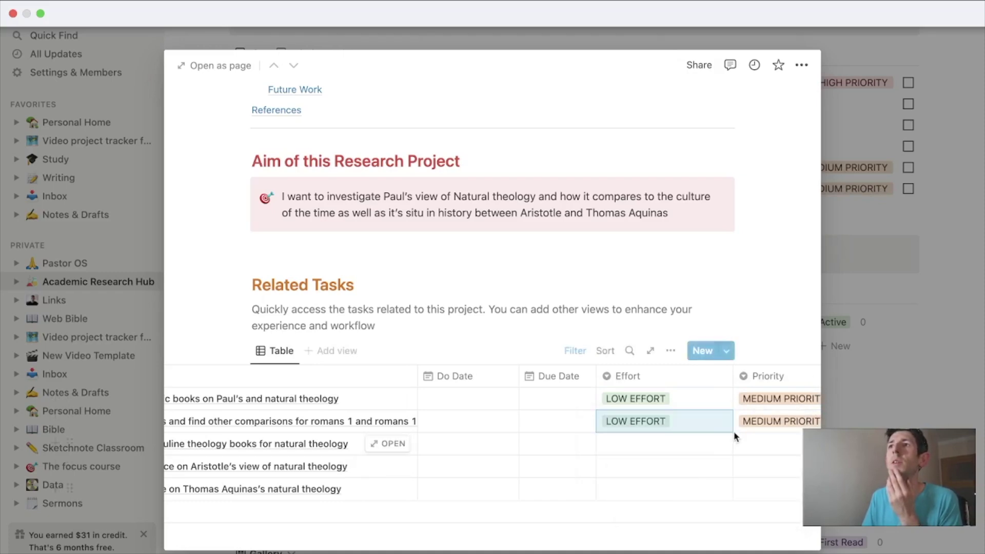
pyautogui.click(759, 423)
pyautogui.click(769, 476)
# Step: Set the third task to LOW EFFORT and MEDIUM PRIORITY
pyautogui.hscroll(-2, 709, 418)
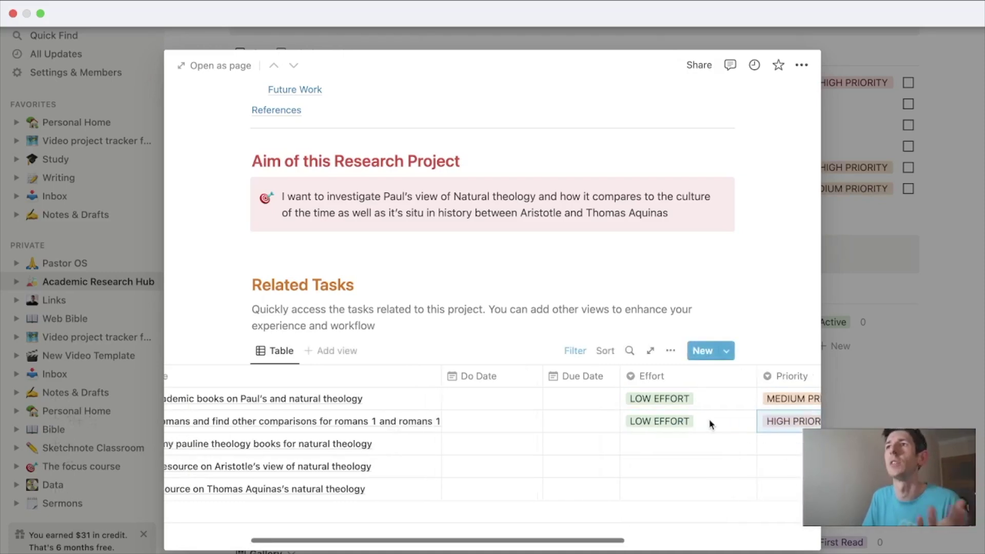
pyautogui.click(737, 455)
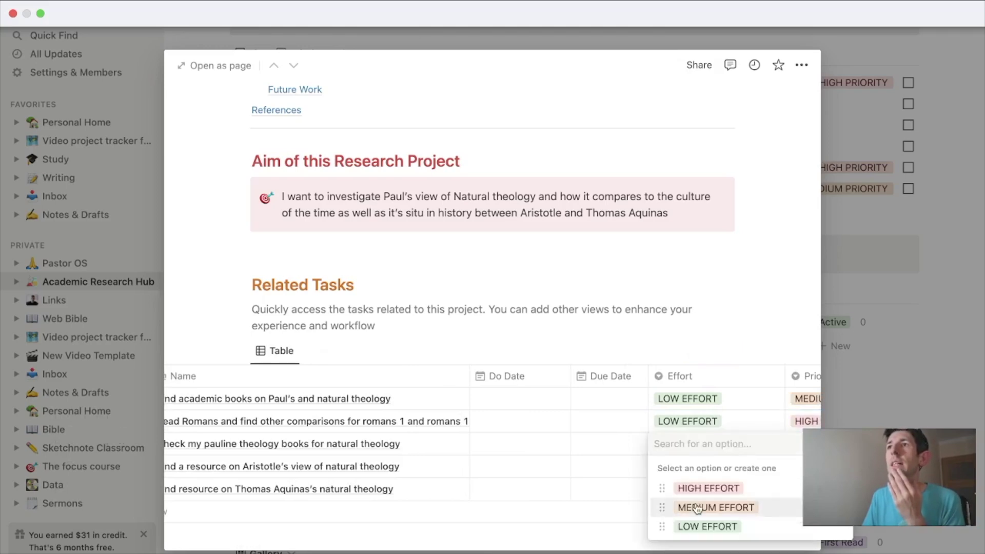
pyautogui.click(696, 514)
pyautogui.click(718, 444)
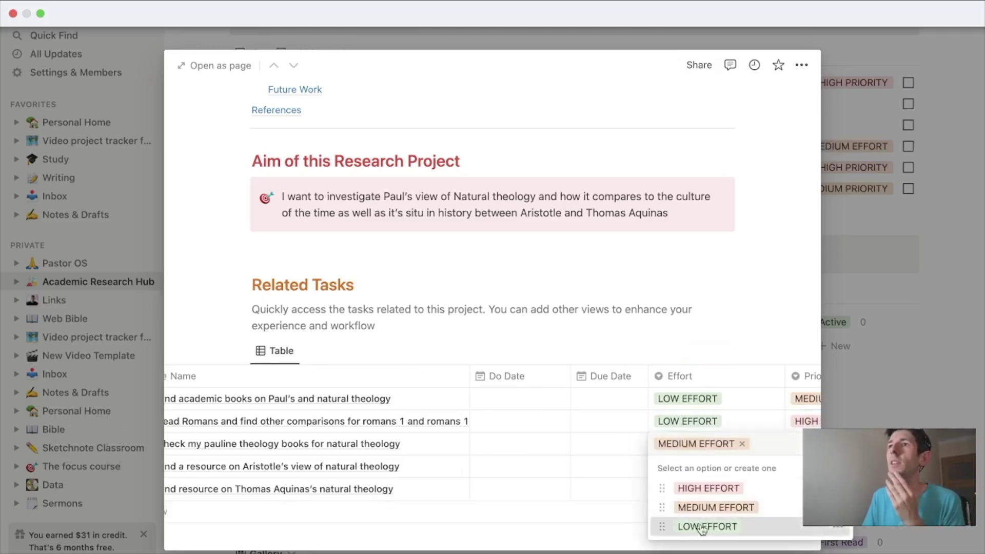
pyautogui.click(699, 527)
pyautogui.hscroll(-1, 765, 451)
pyautogui.hscroll(2, 766, 450)
pyautogui.click(719, 421)
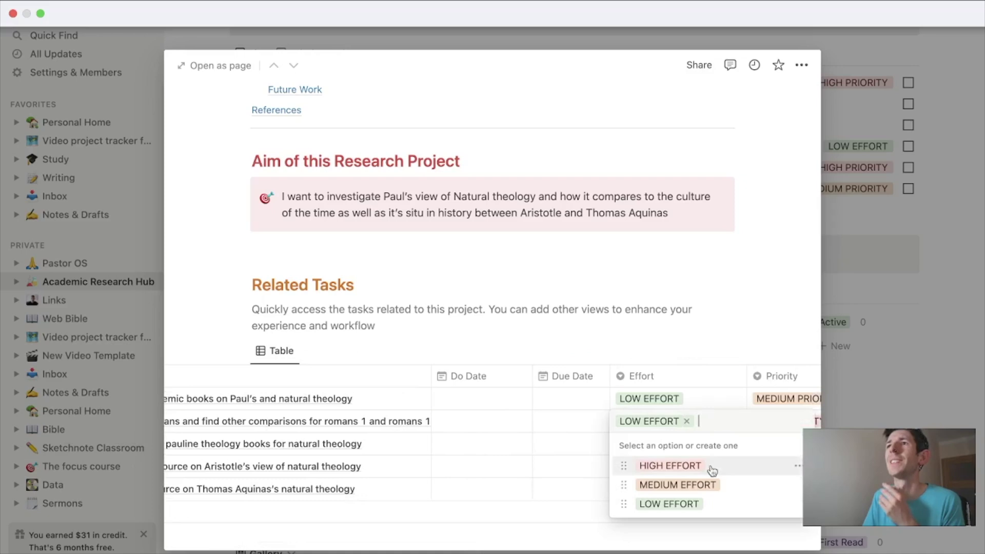
pyautogui.press('Escape')
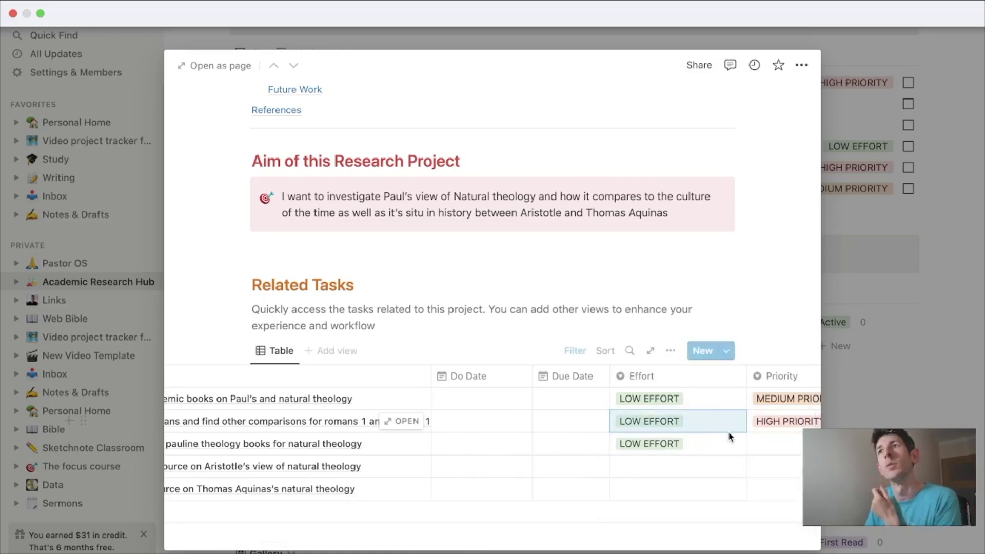
pyautogui.click(760, 449)
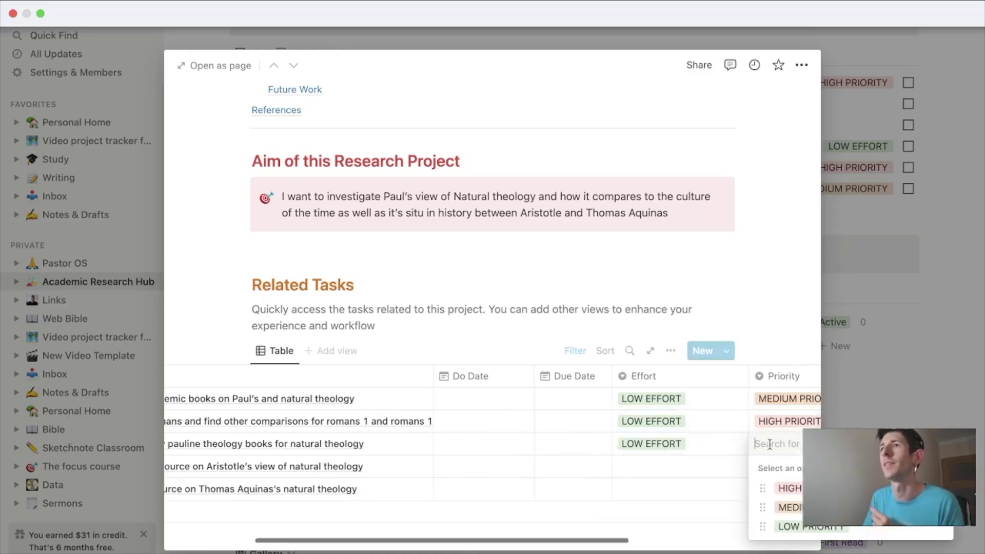
pyautogui.click(791, 508)
# Step: Set the fourth task to LOW EFFORT and MEDIUM PRIORITY
pyautogui.hscroll(-2, 726, 480)
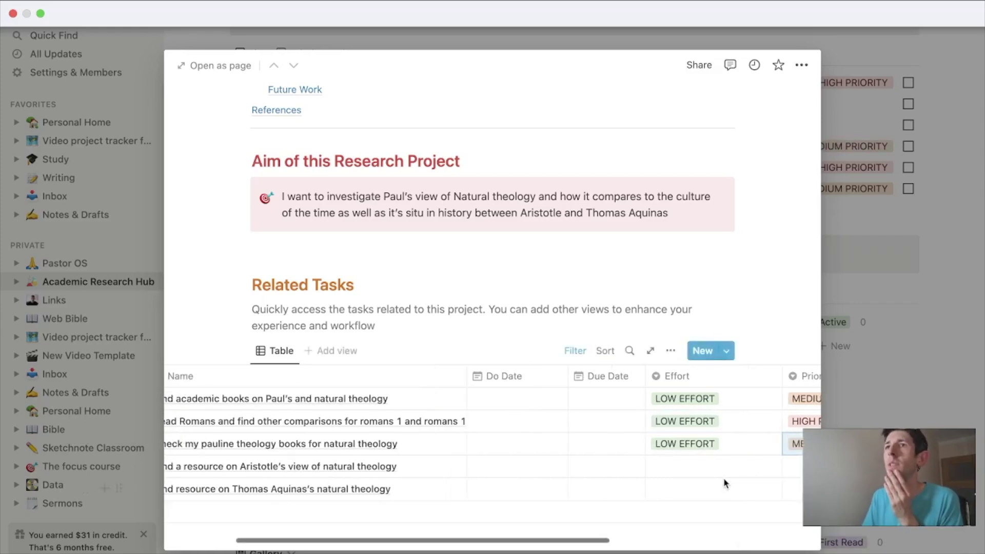
pyautogui.click(740, 466)
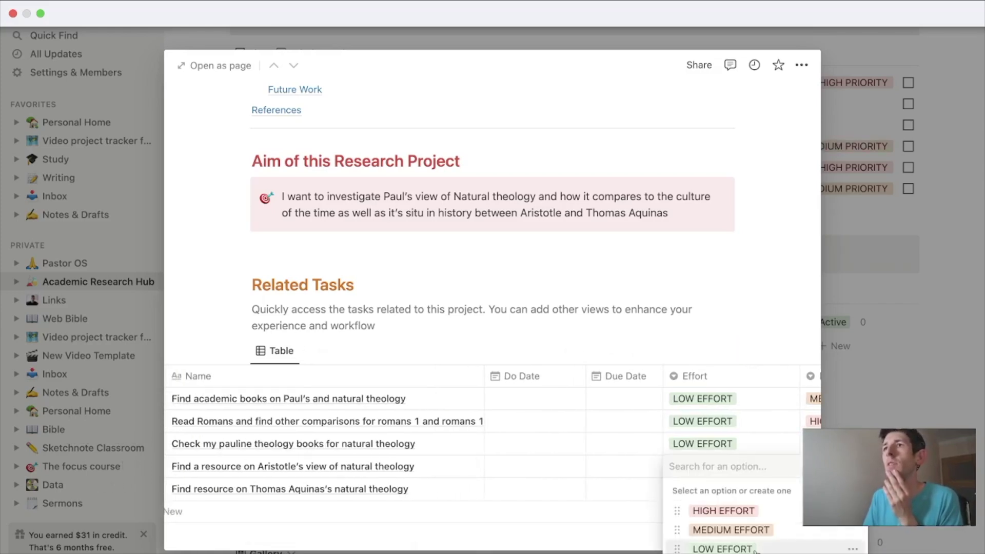
pyautogui.click(709, 548)
pyautogui.hscroll(2, 773, 479)
pyautogui.click(773, 470)
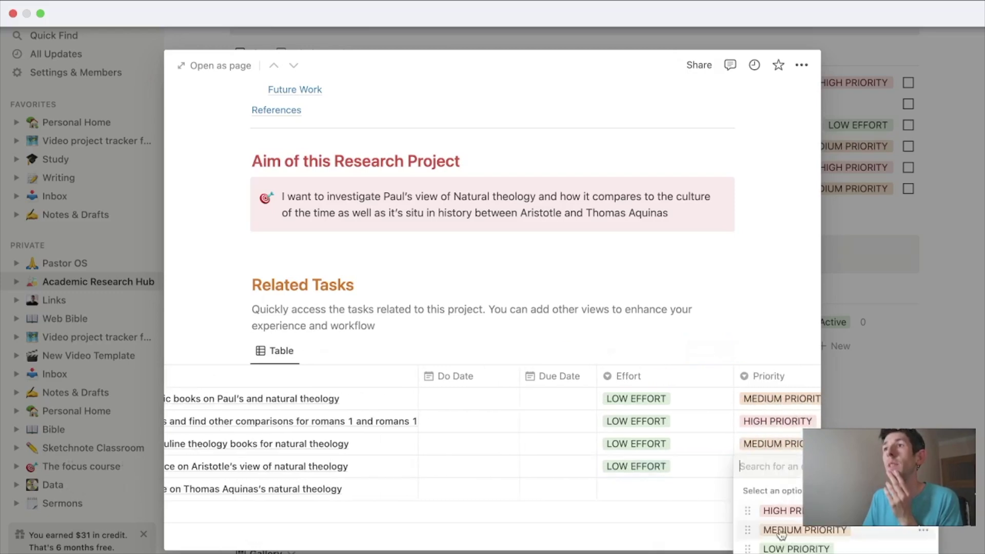
pyautogui.click(763, 529)
# Step: Set the fifth task, the Thomas Aquinas one, to LOW EFFORT and MEDIUM PRIORITY
pyautogui.click(687, 492)
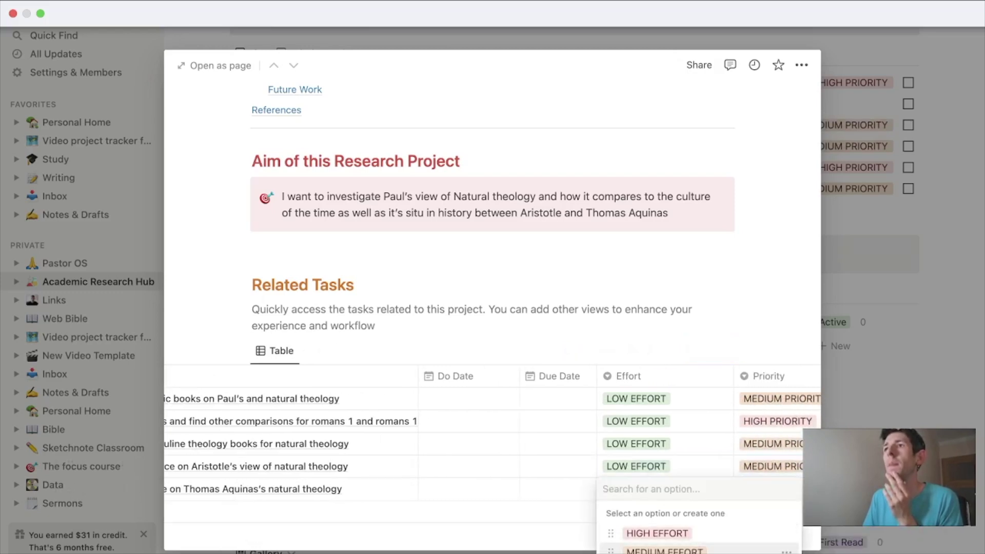
pyautogui.write('low')
pyautogui.press('Return')
pyautogui.click(768, 490)
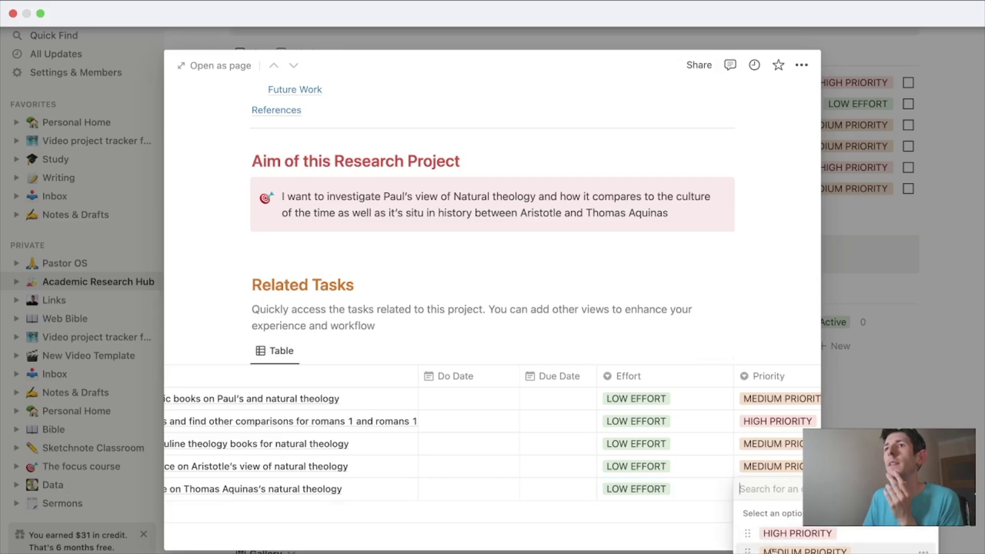
pyautogui.click(774, 550)
pyautogui.hscroll(-5, 752, 442)
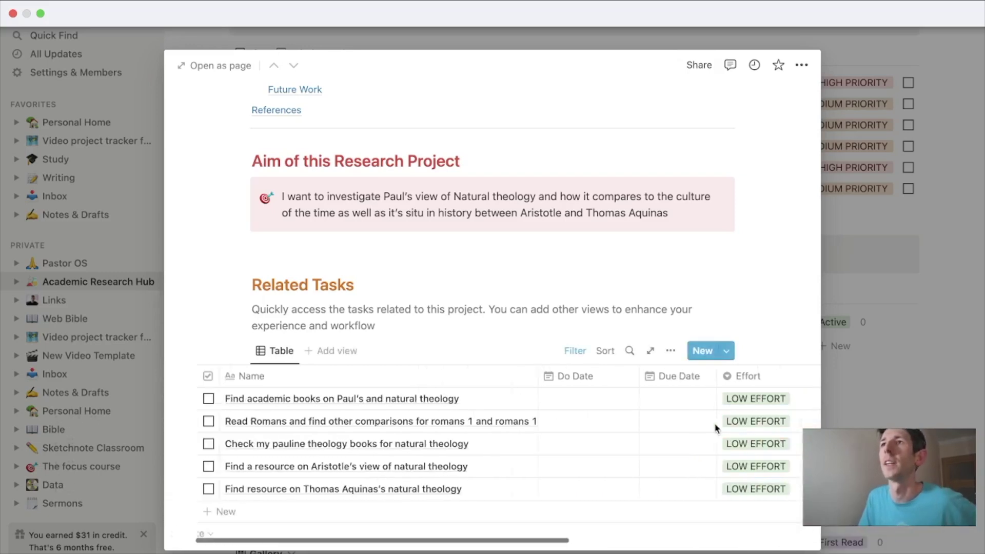
# Step: Close the 'Paul and Natural Theology' peek window to return to the Academic Research Hub
pyautogui.scroll(-2, 625, 433)
pyautogui.scroll(-7, 626, 433)
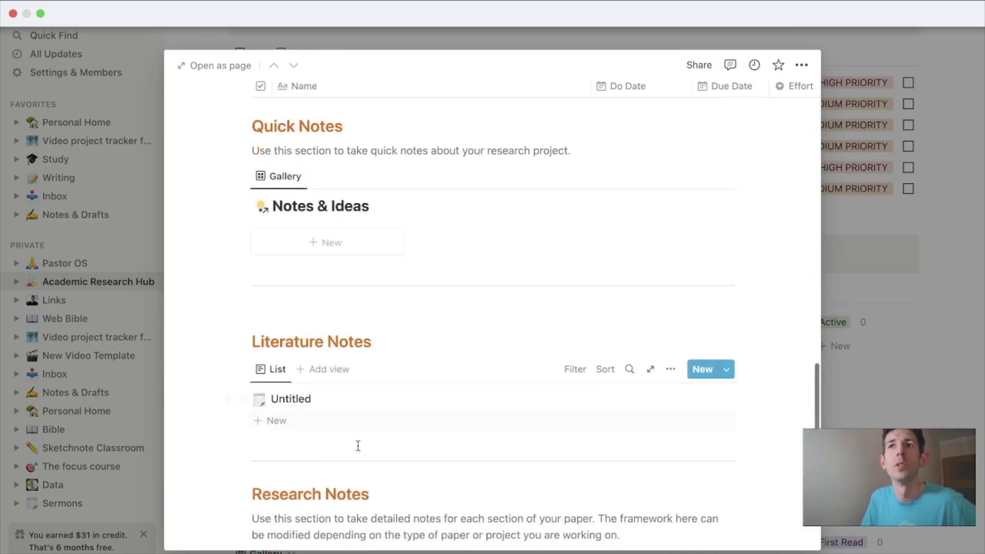
pyautogui.scroll(3, 365, 438)
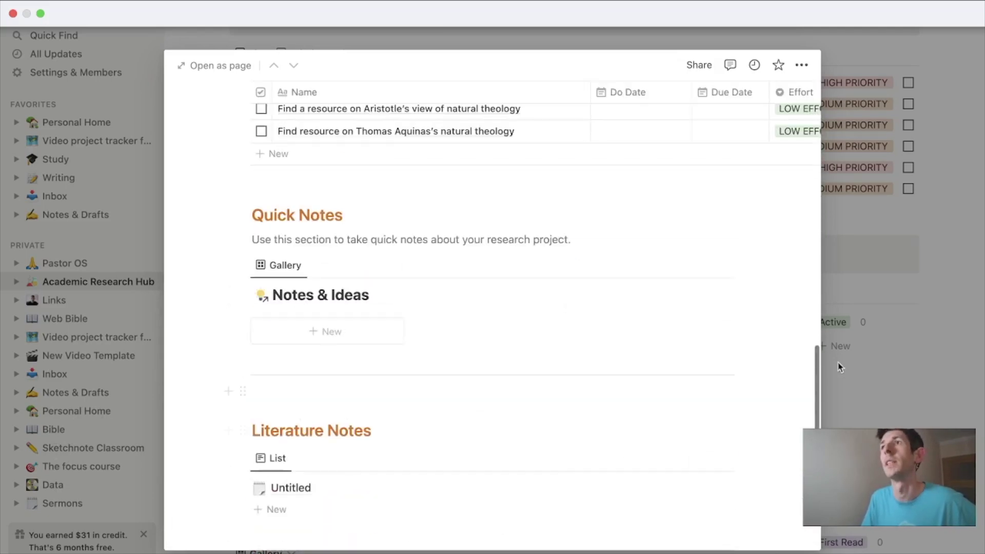
pyautogui.click(891, 314)
# Step: Go to the Authors Database page from the hub
pyautogui.scroll(3, 891, 315)
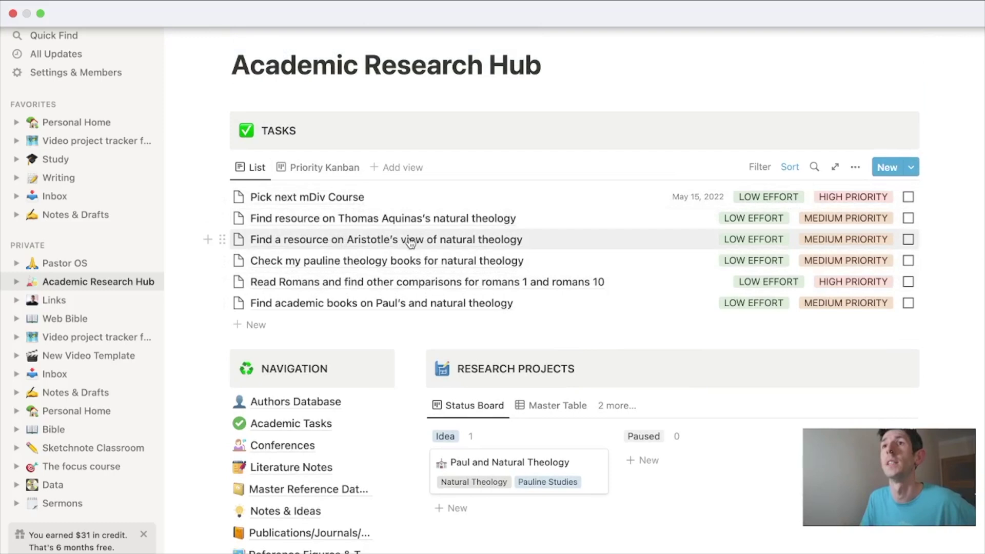
pyautogui.scroll(-6, 425, 249)
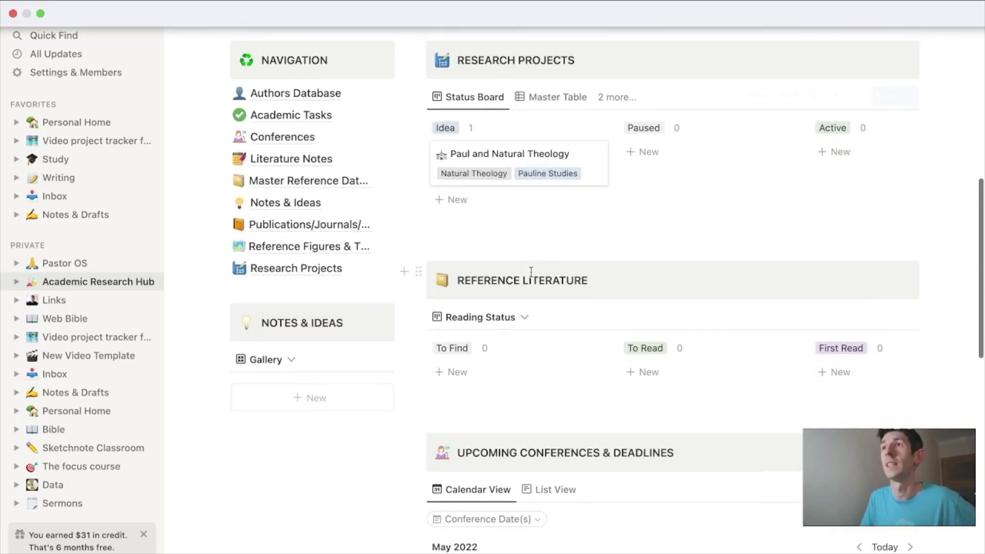
pyautogui.scroll(-1, 531, 271)
pyautogui.scroll(2, 529, 282)
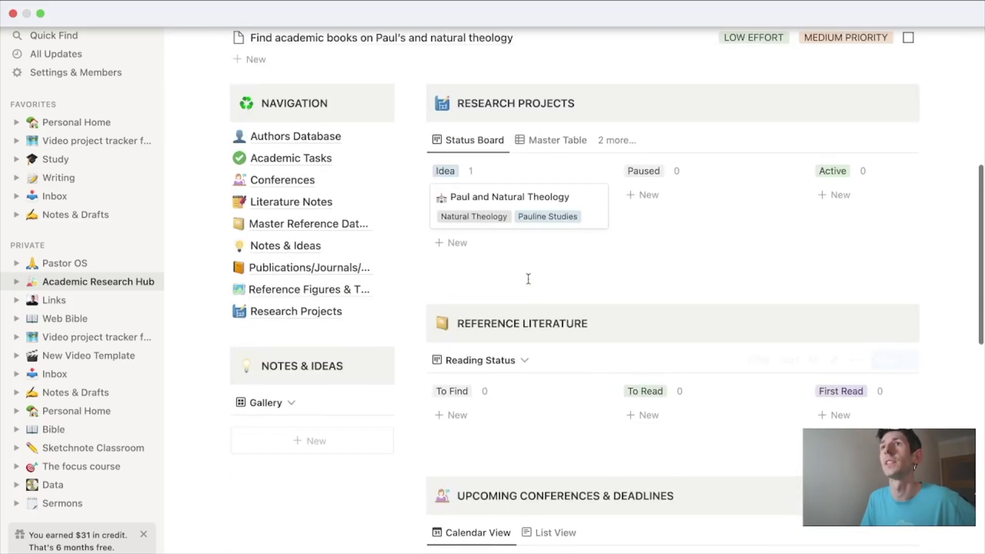
pyautogui.click(327, 146)
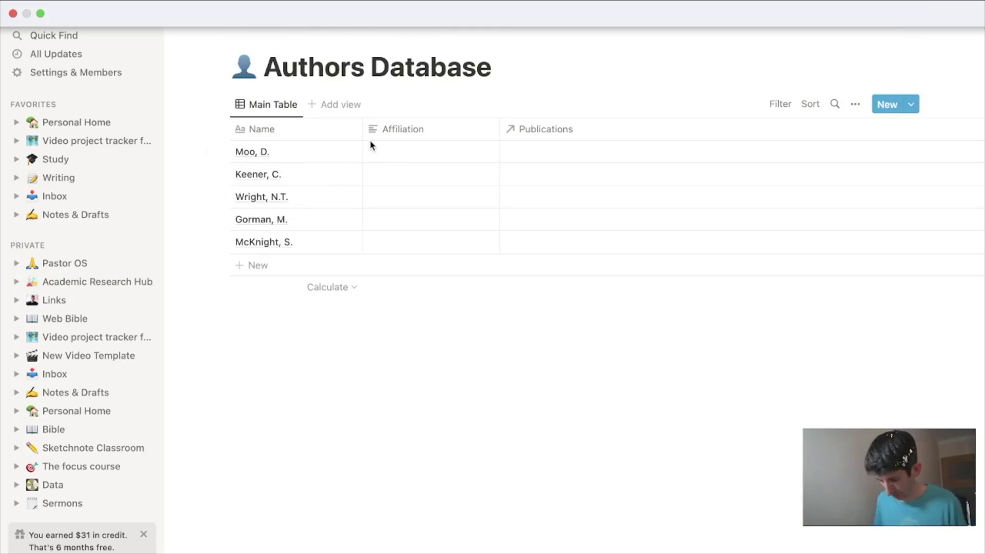
# Step: Navigate back from the Authors Database to the Academic Research Hub with Cmd+[
pyautogui.press('super+bracketleft')
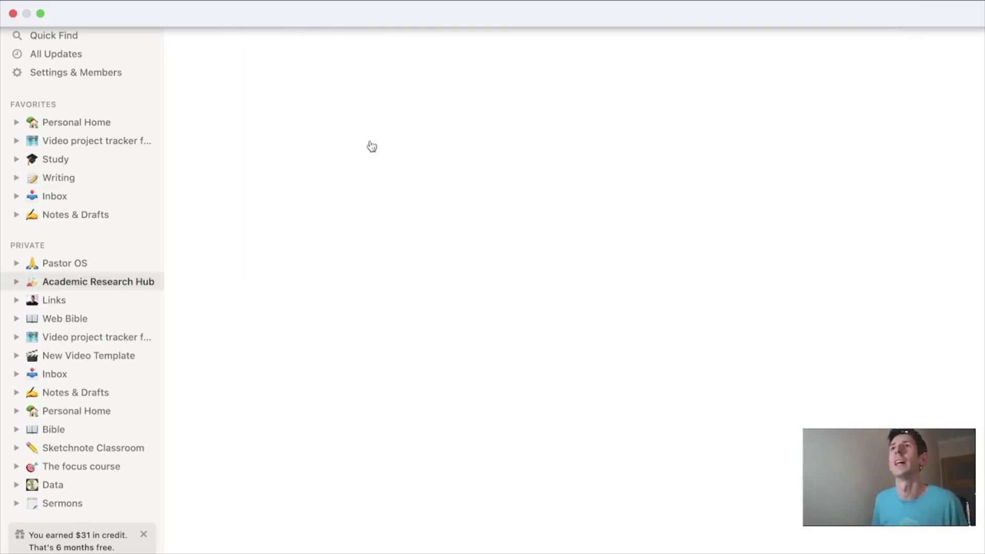